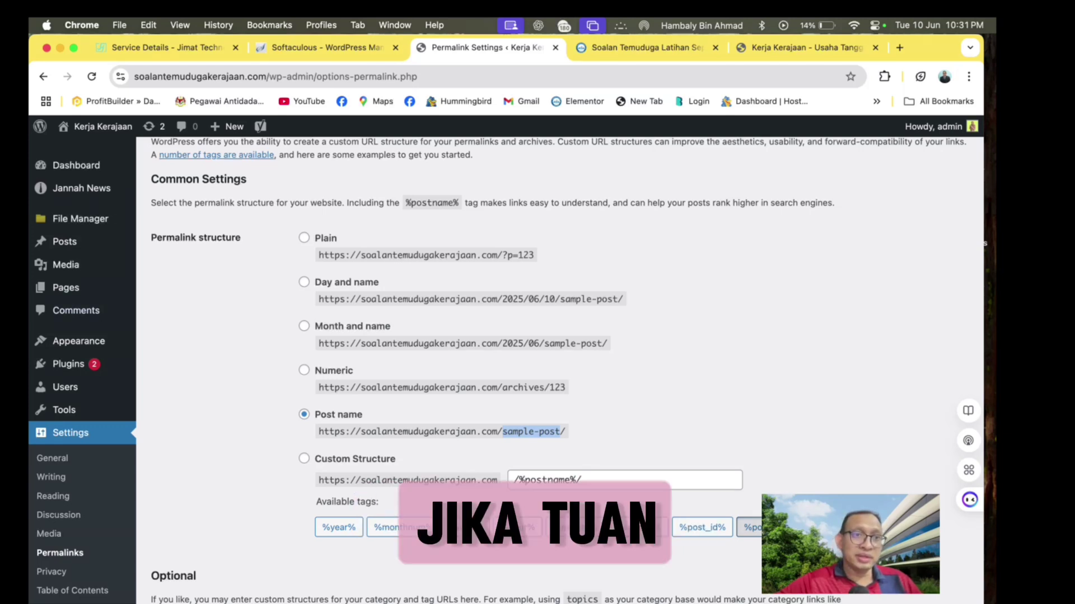
- Open the WordPress dashboard and examine its welcome panel, site health, activity, Quick Draft, news and Yoast SEO widgets
left_click(76, 165)
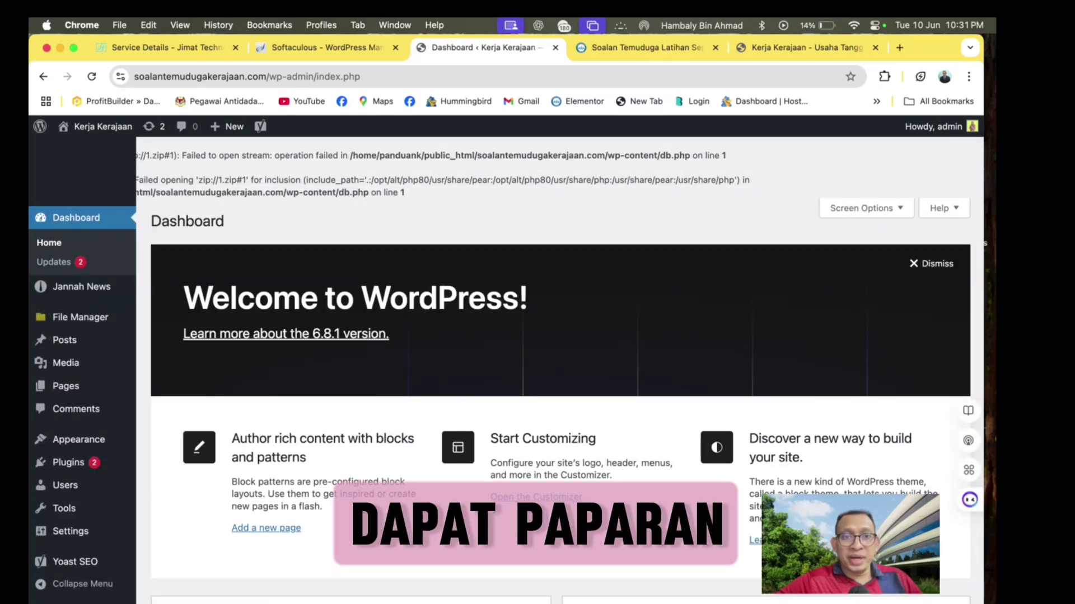
scroll(559, 280, "down", 4)
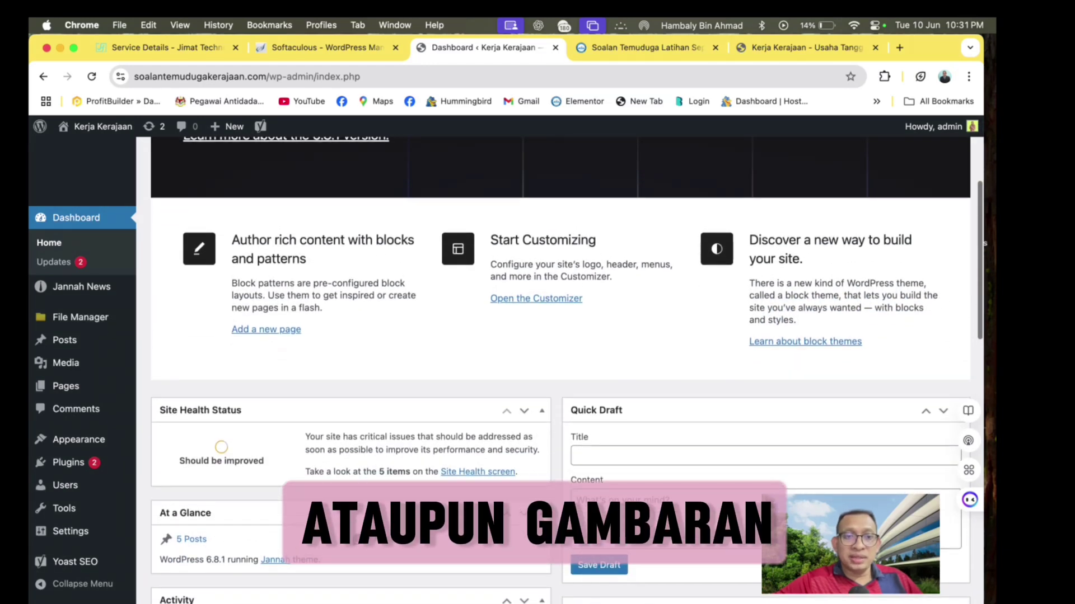
scroll(560, 336, "down", 1)
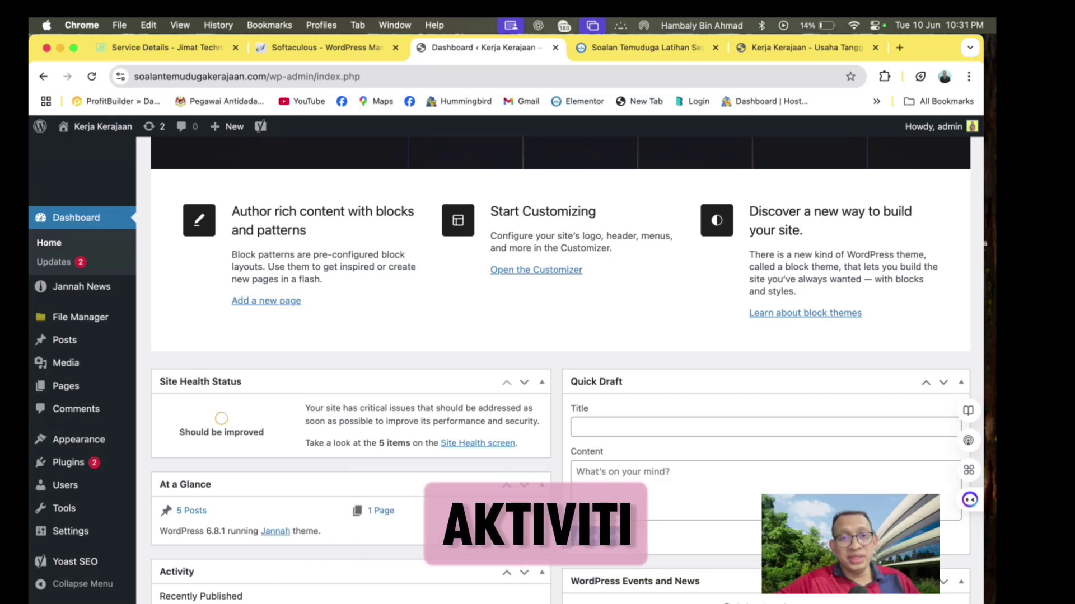
scroll(560, 369, "down", 3)
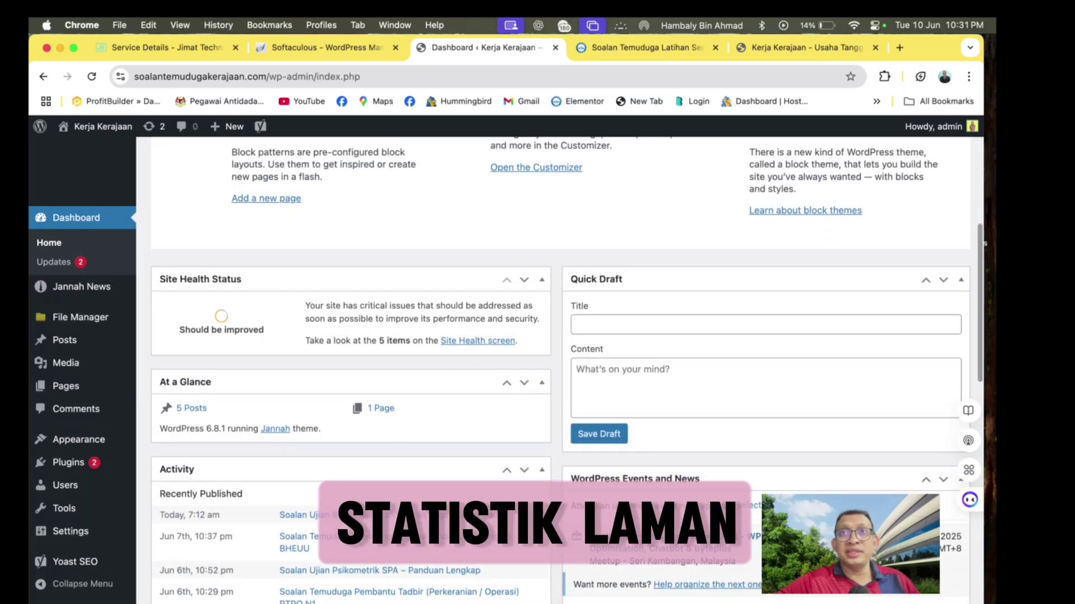
scroll(559, 369, "down", 1)
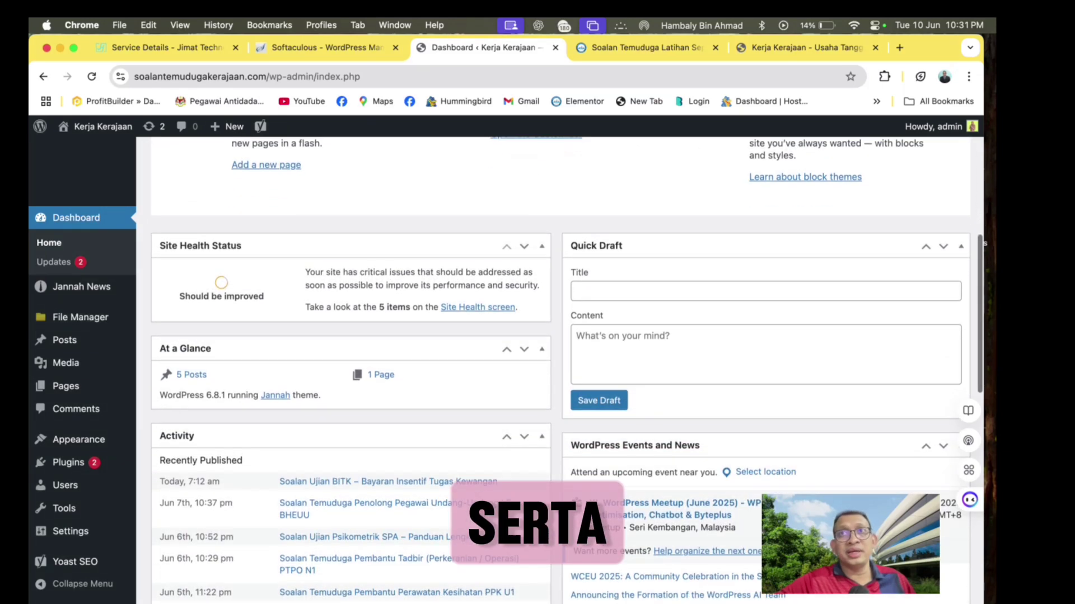
scroll(559, 369, "down", 1)
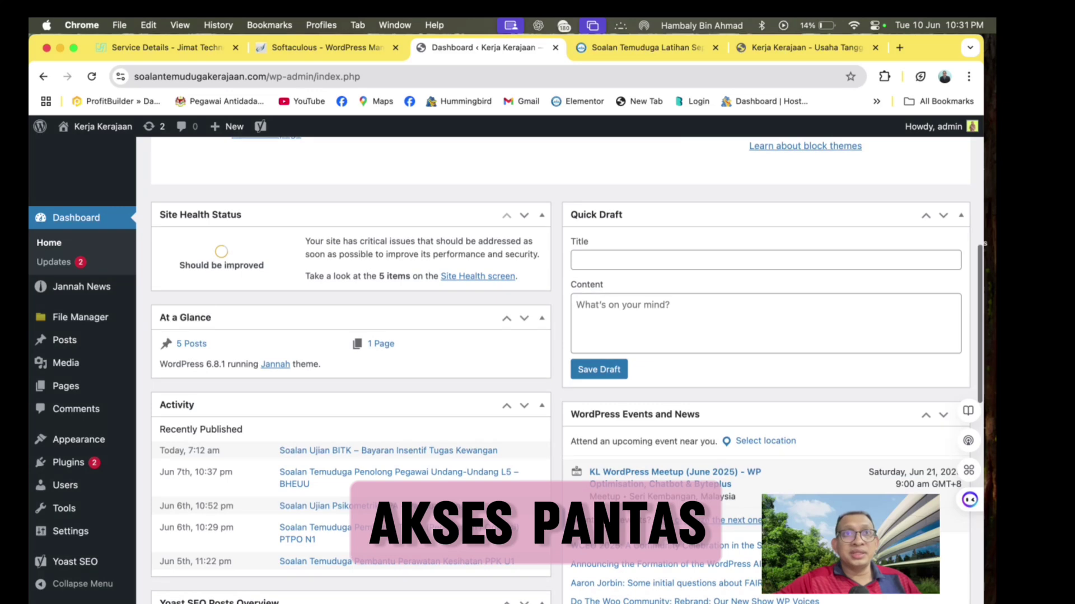
scroll(560, 370, "down", 5)
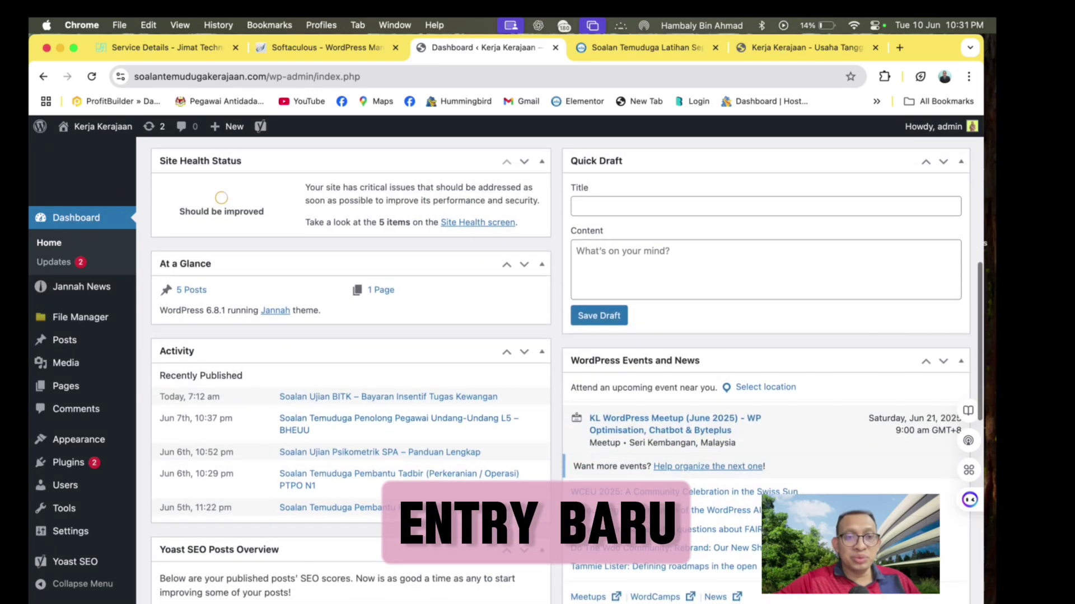
scroll(559, 370, "up", 2)
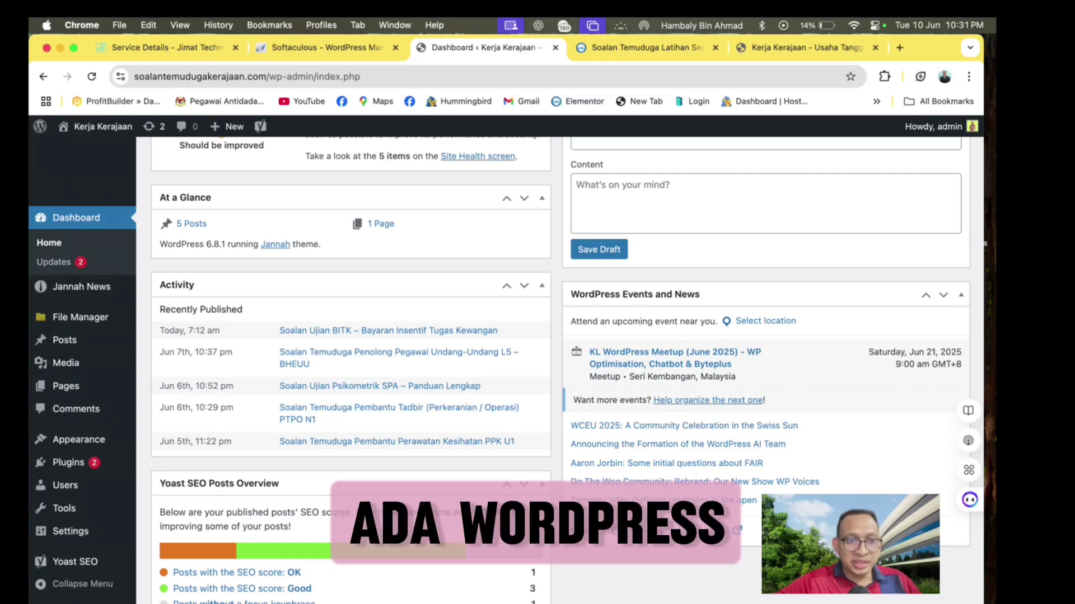
scroll(559, 369, "down", 10)
scroll(559, 370, "up", 15)
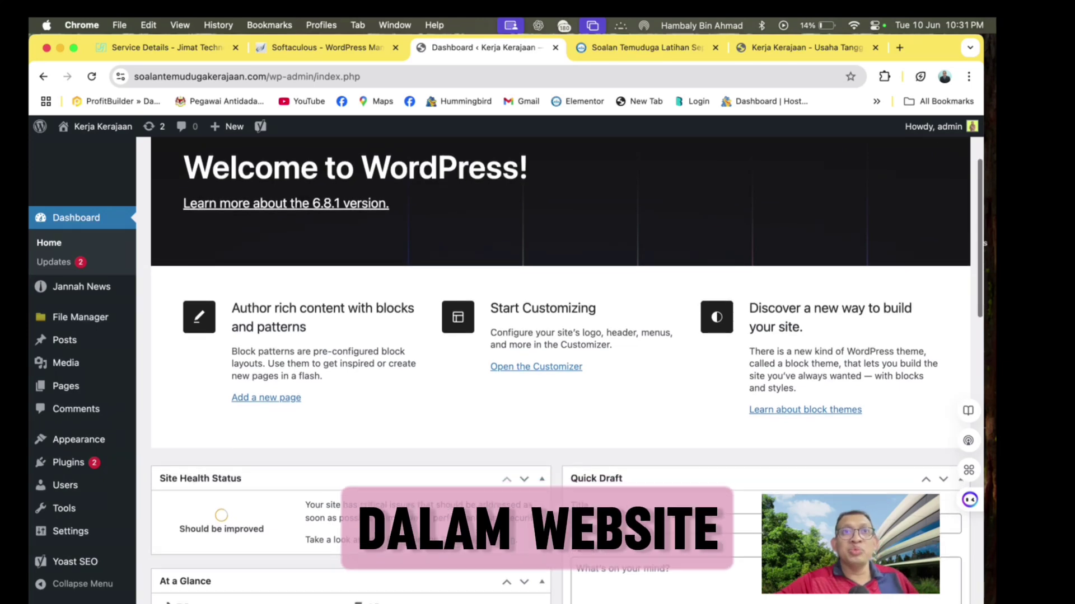
scroll(559, 370, "down", 2)
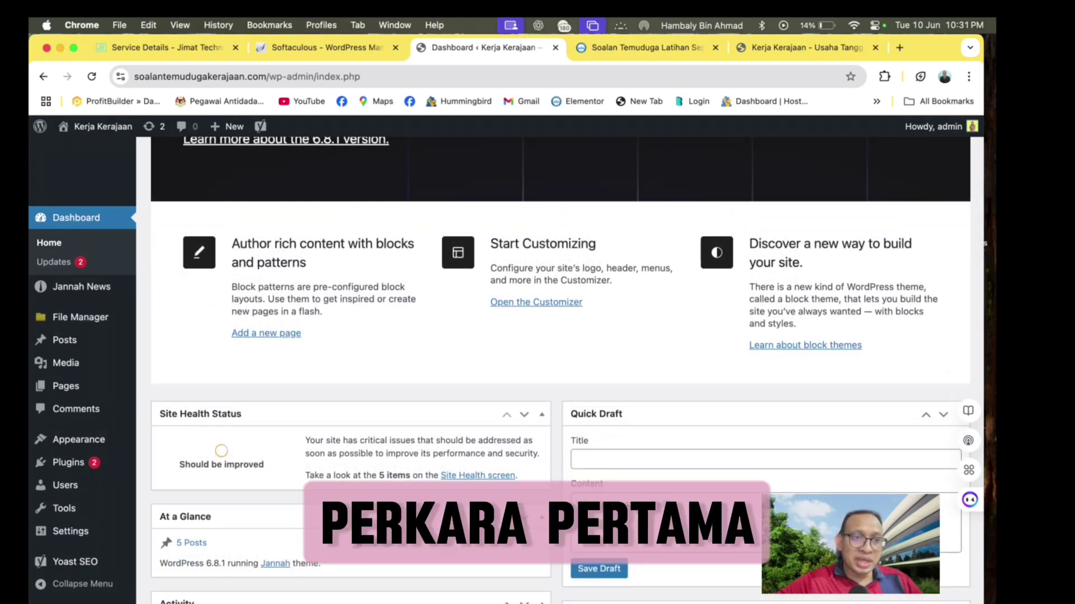
- Open the list of all posts and start a new blank post in the editor
mouse_move(62, 340)
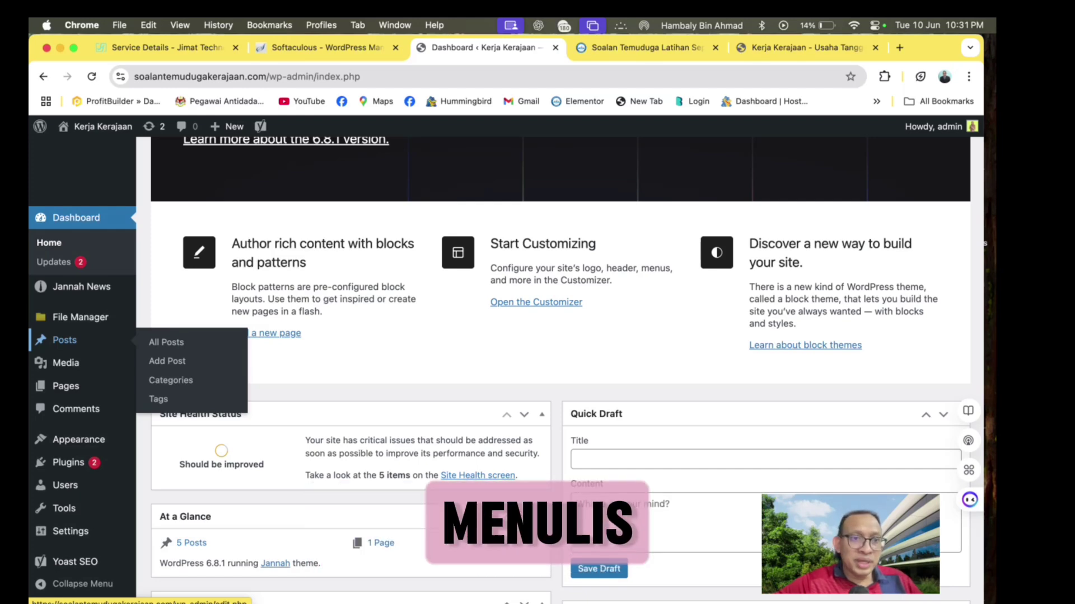
left_click(65, 340)
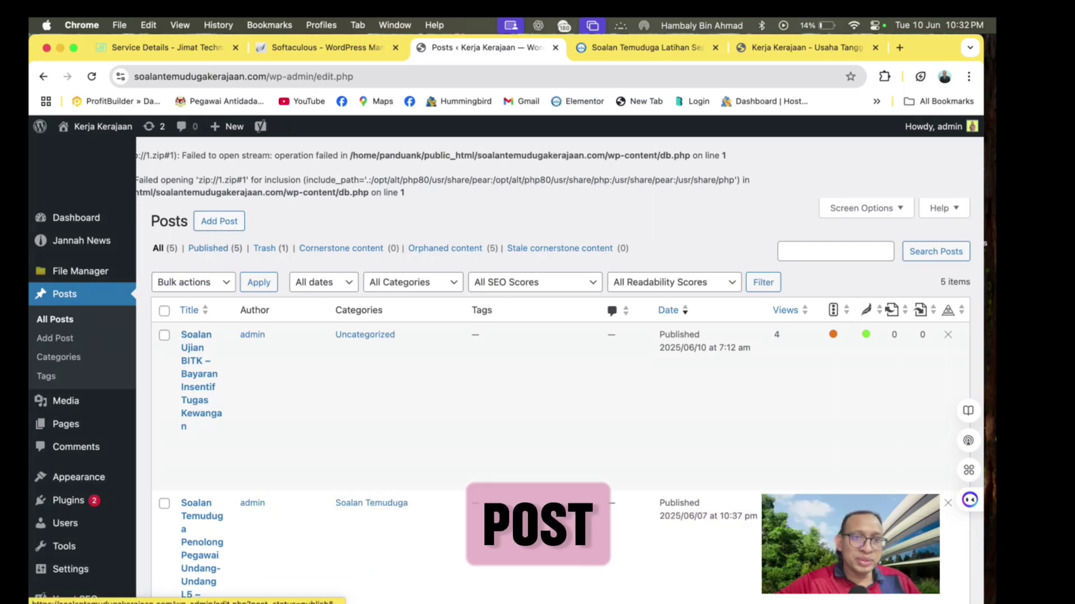
left_click(219, 221)
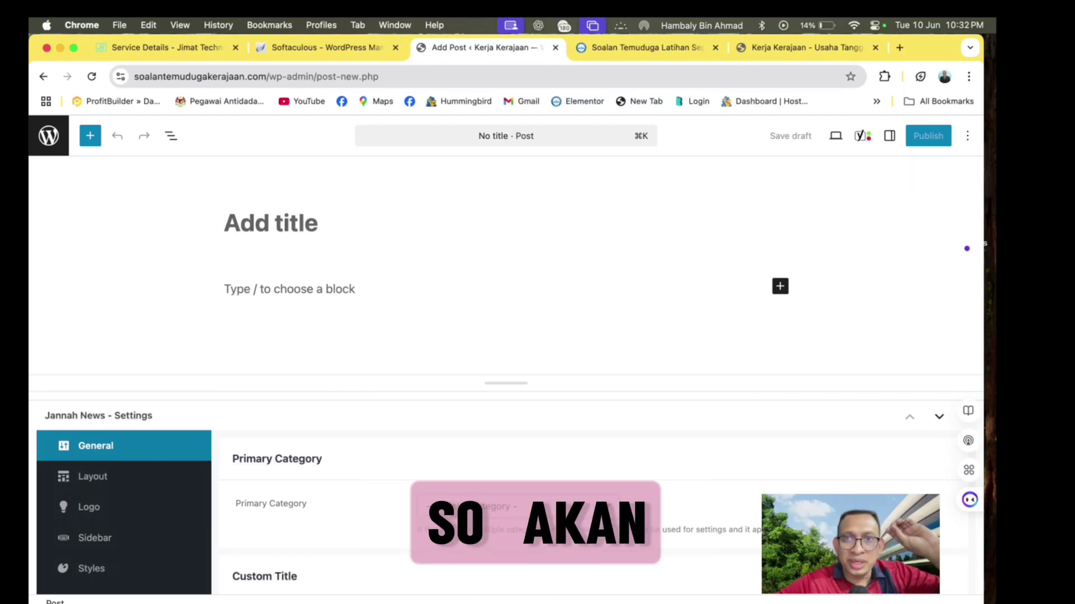
- View the published posts on the live site's homepage, and leave the blank post for the posts list
key("super+5")
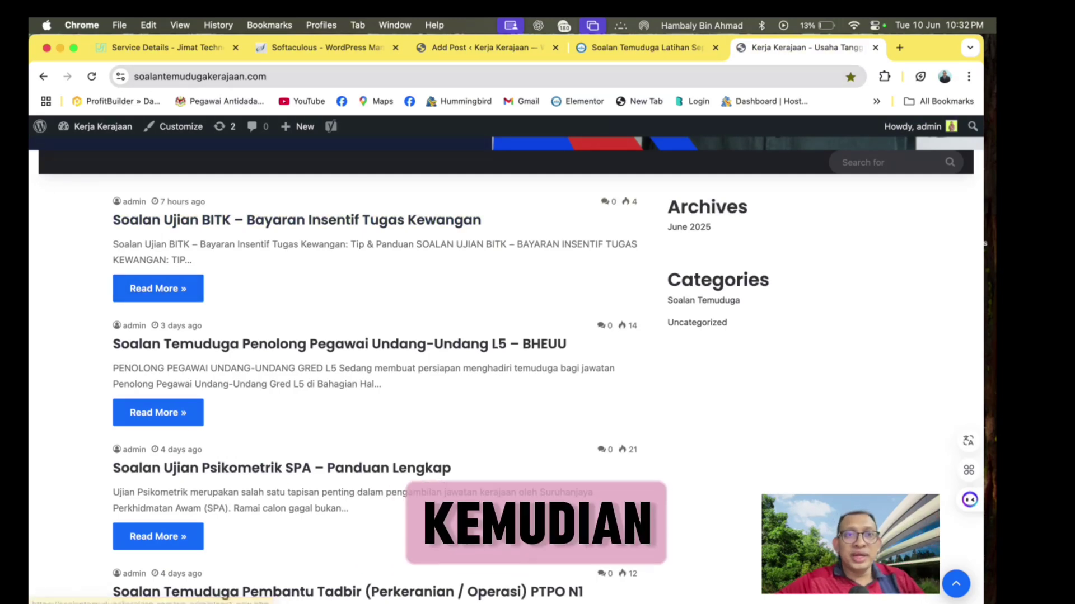
key("super+2")
key("super+3")
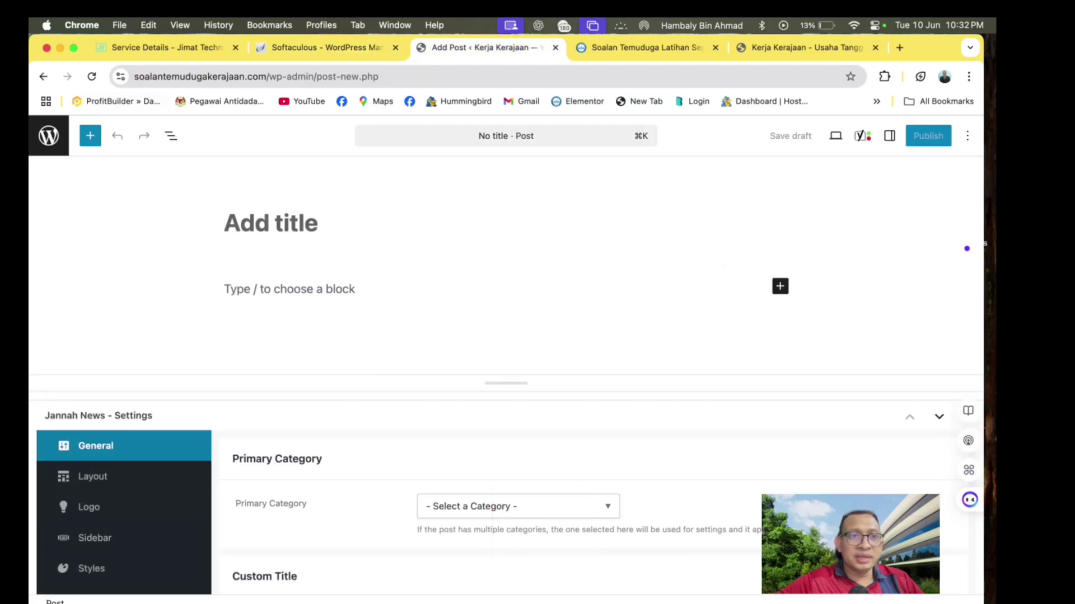
left_click(43, 76)
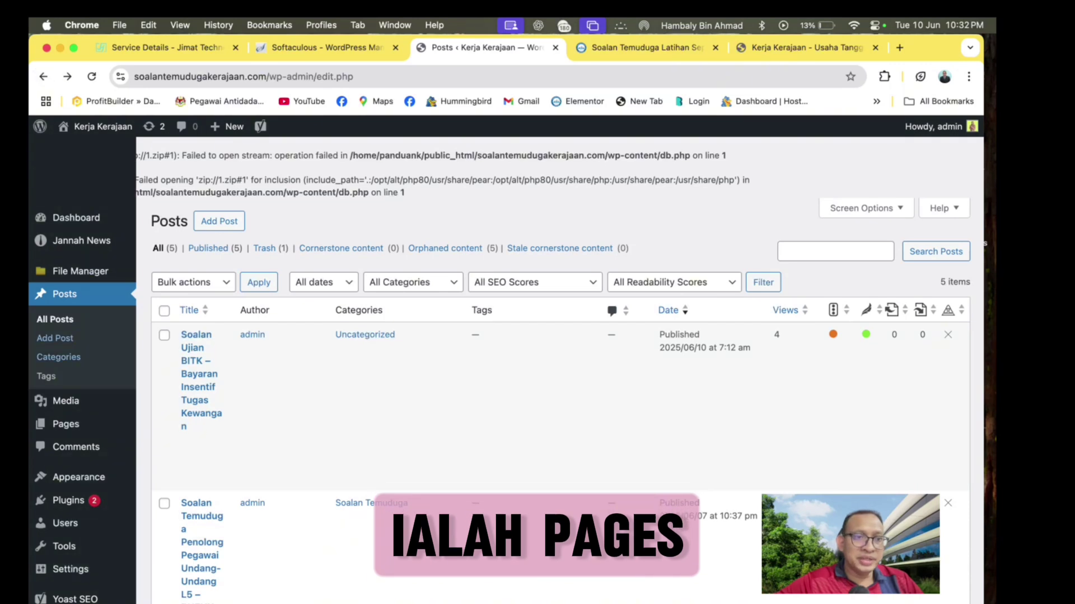
- Examine the layout of the Latihan Separa Perubatan interview article on panduankerjayakerajaan.com
mouse_move(66, 424)
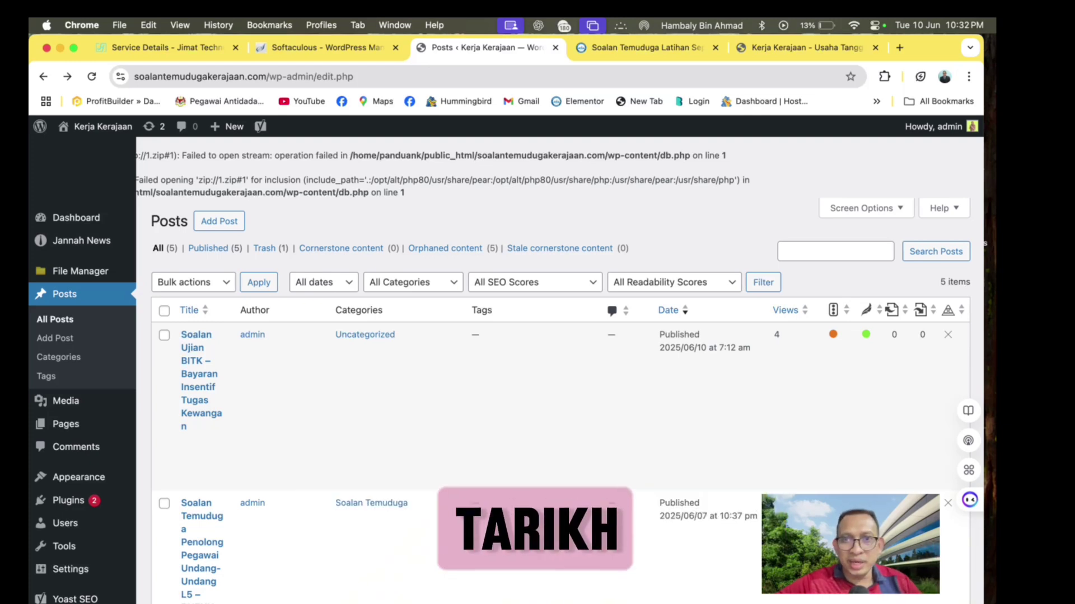
key("super+5")
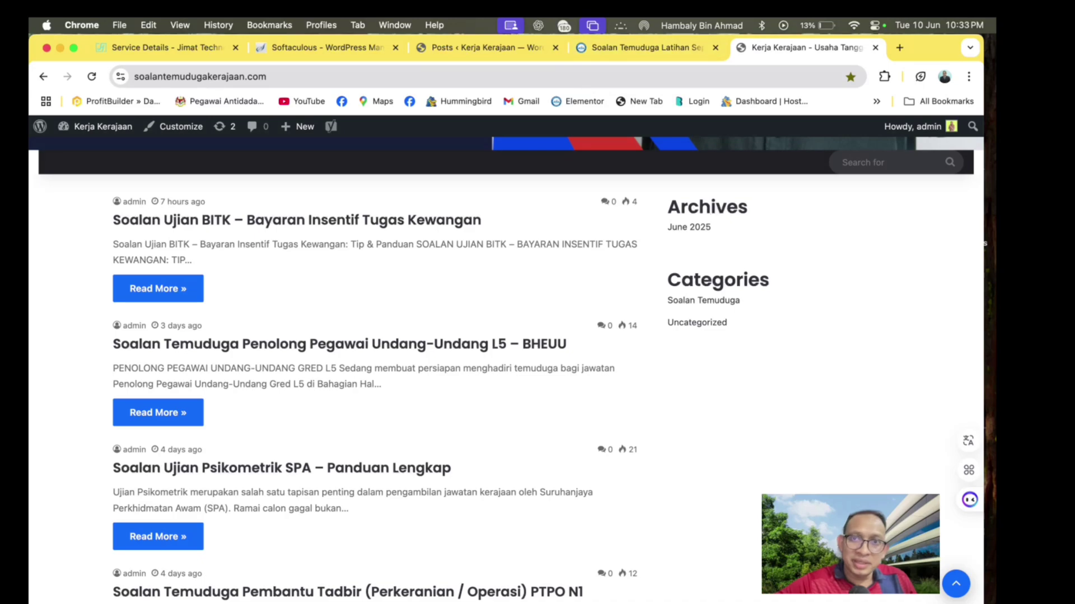
key("ctrl+shift+Tab")
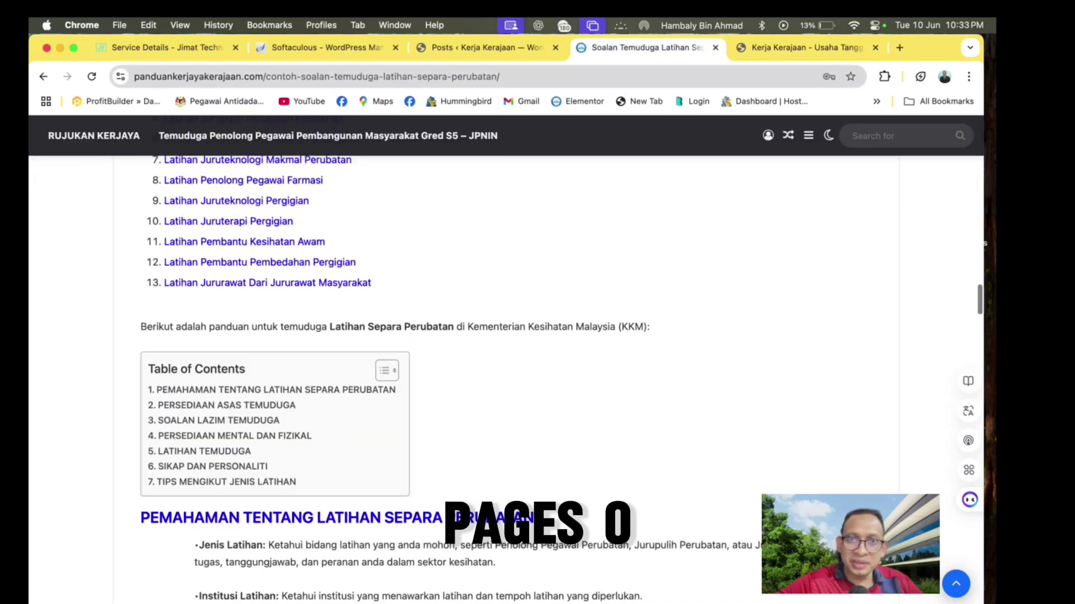
scroll(503, 335, "down", 10)
scroll(503, 358, "up", 15)
scroll(504, 358, "down", 6)
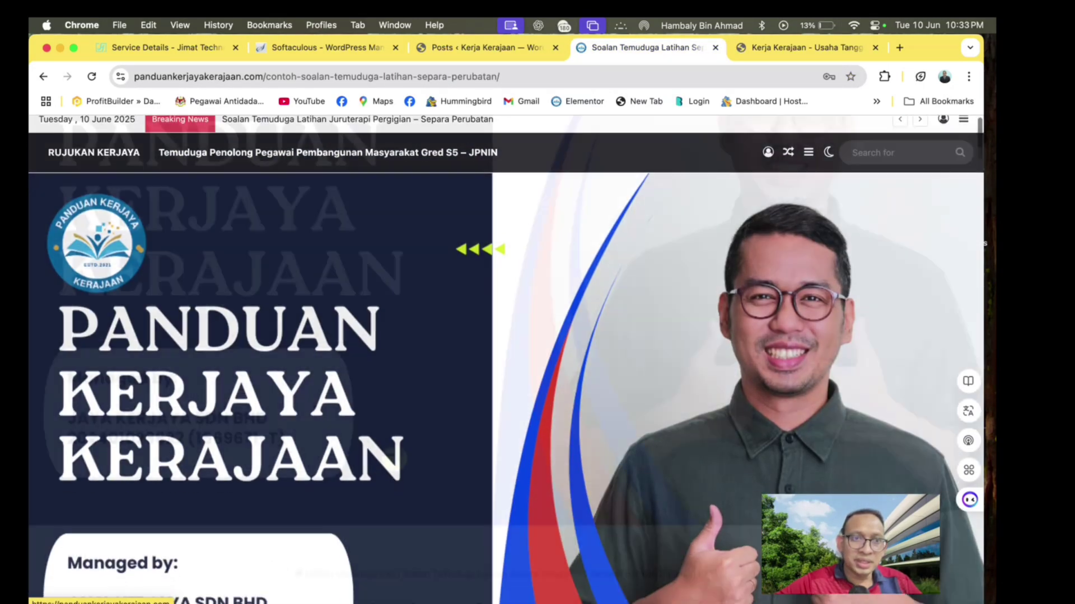
scroll(503, 358, "up", 7)
scroll(504, 358, "down", 4)
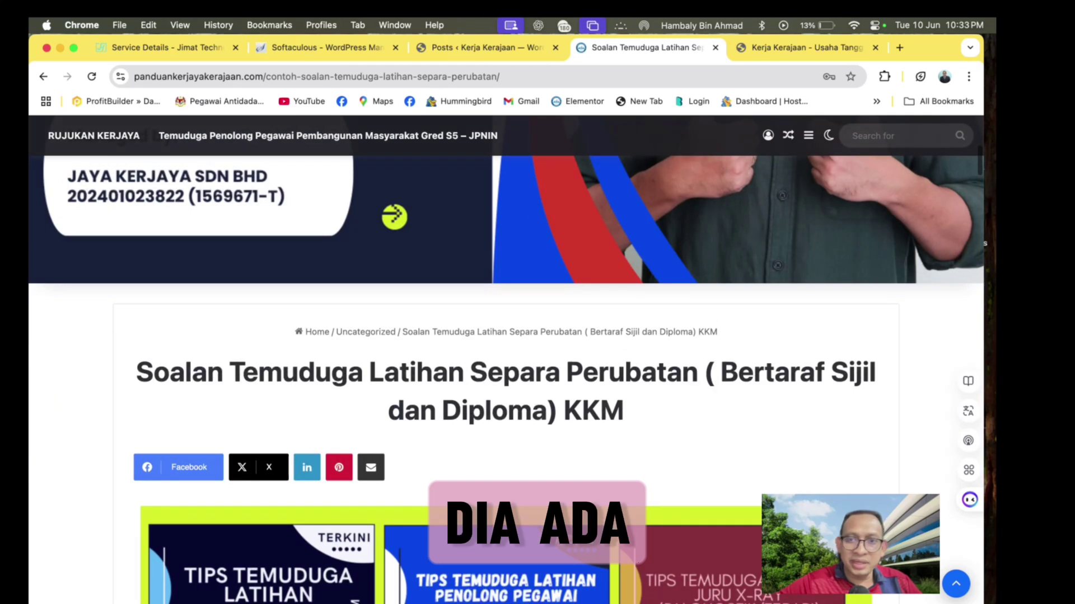
scroll(316, 336, "up", 1)
- Open the article site's home page, examine its job category sections and ebook covers, and return to the WordPress posts list
left_click(317, 333)
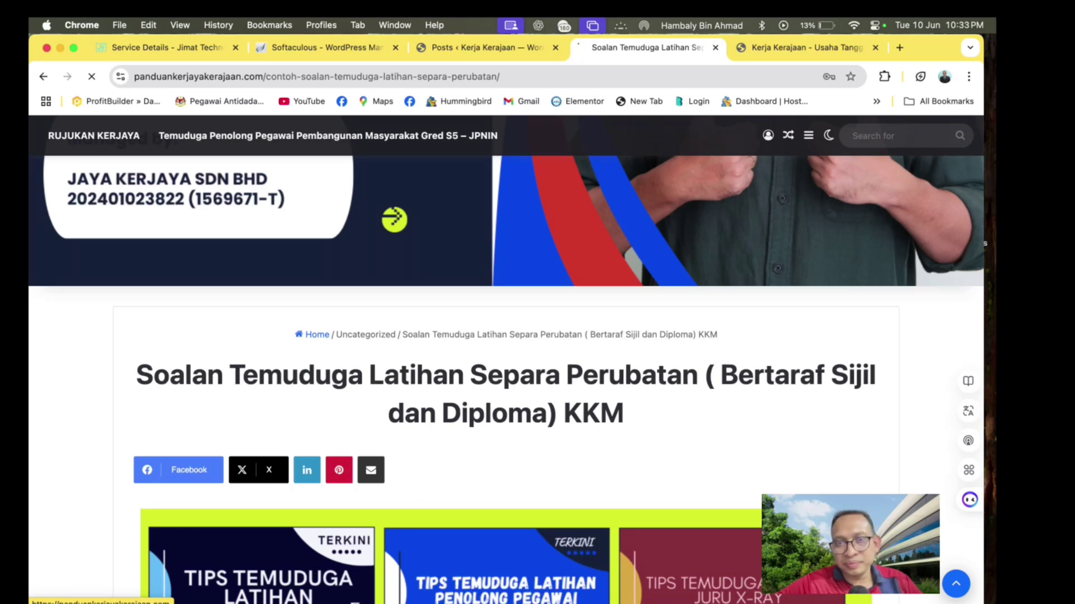
scroll(505, 358, "down", 10)
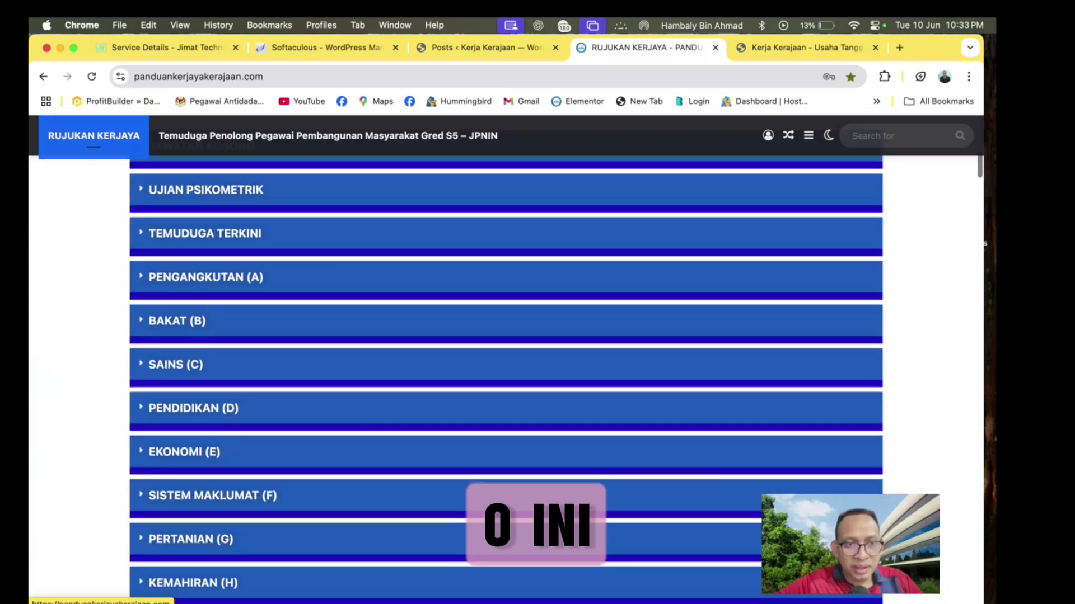
scroll(506, 358, "up", 10)
scroll(506, 358, "down", 5)
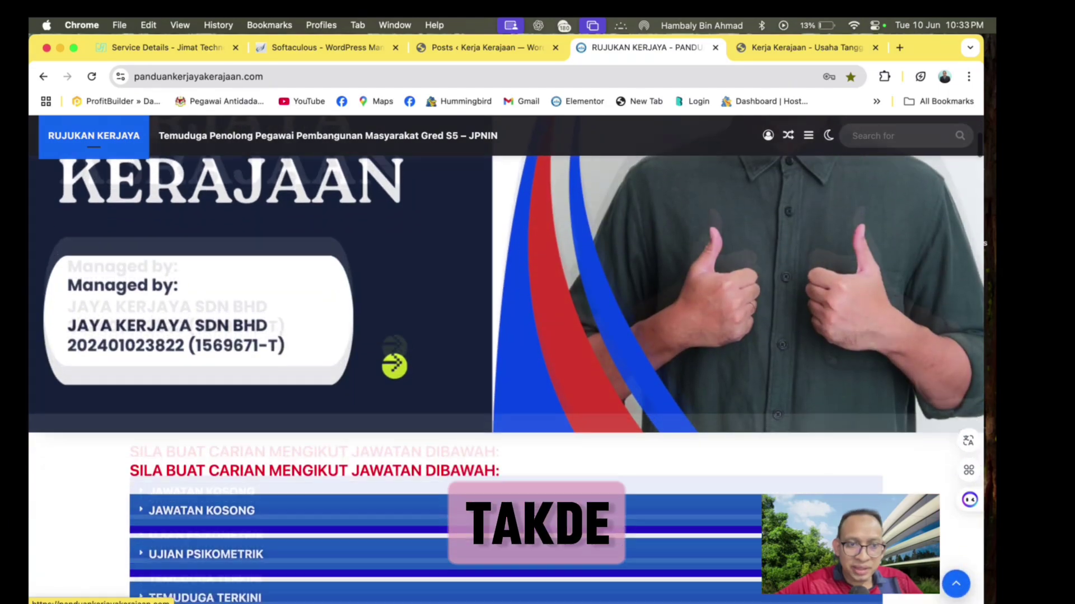
scroll(394, 282, "down", 15)
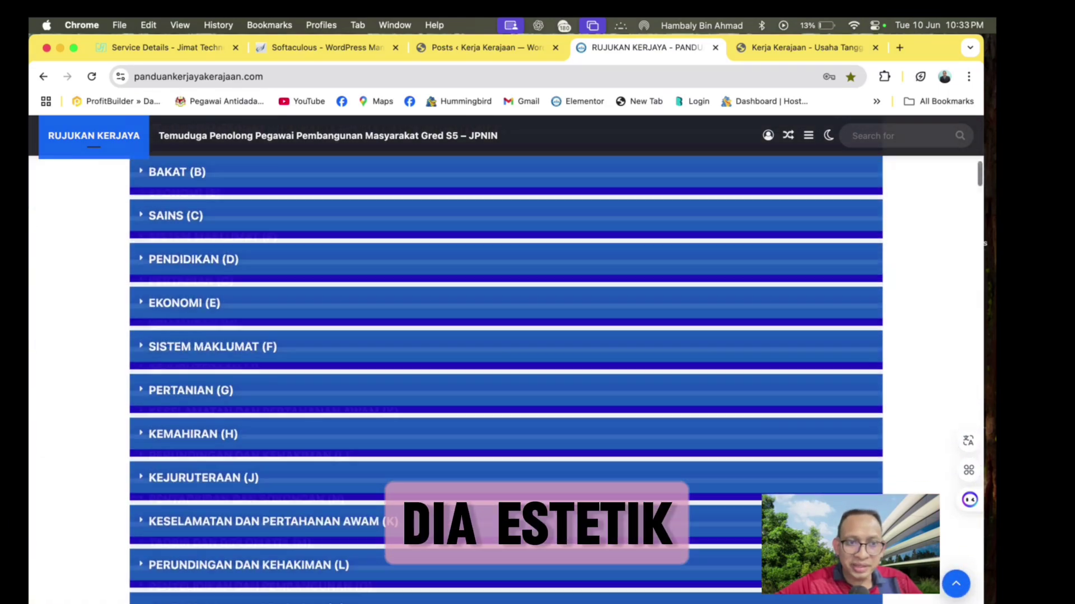
scroll(506, 379, "down", 15)
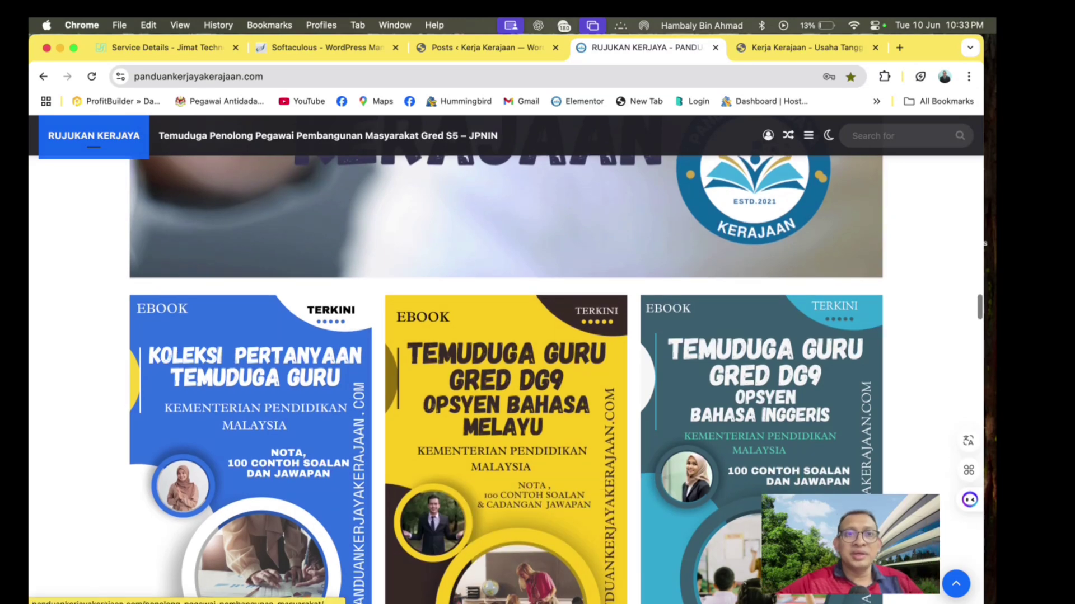
key("ctrl+shift+Tab")
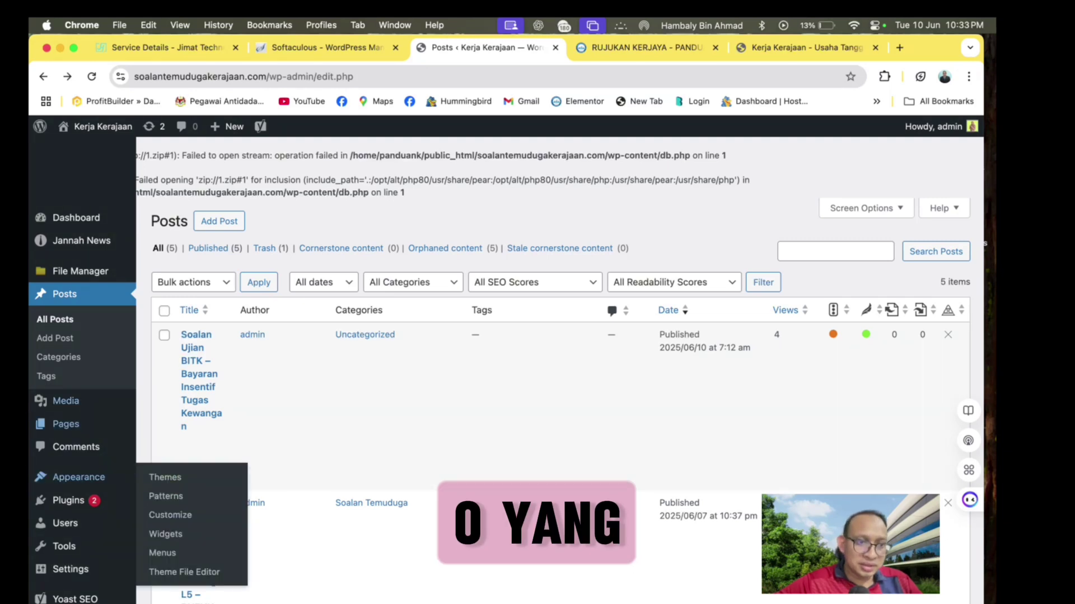
- Open the media library with its file upload area, and view the site's comments list
mouse_move(66, 401)
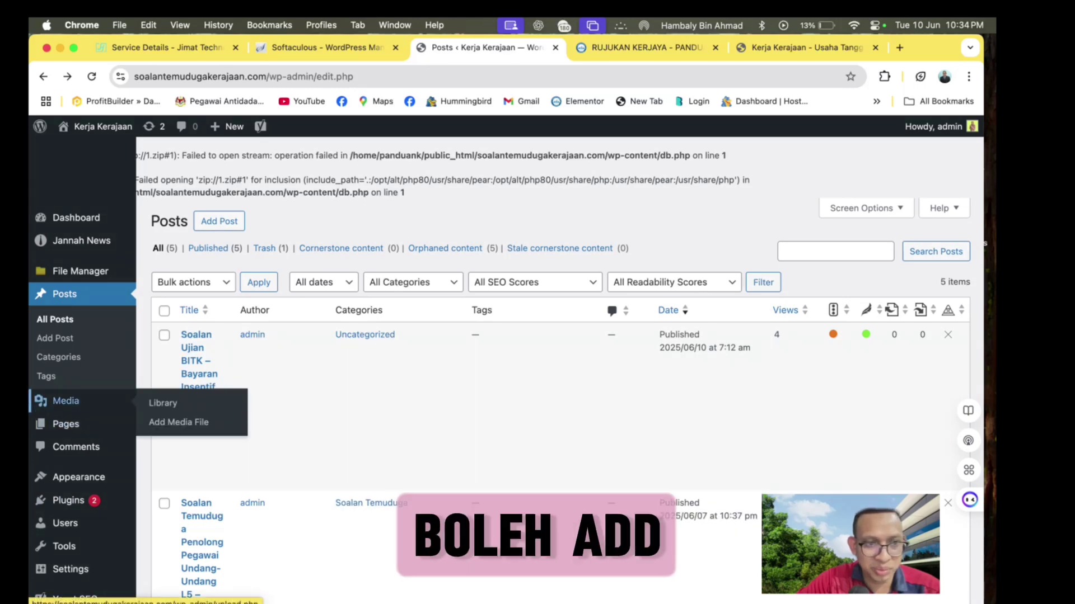
left_click(163, 402)
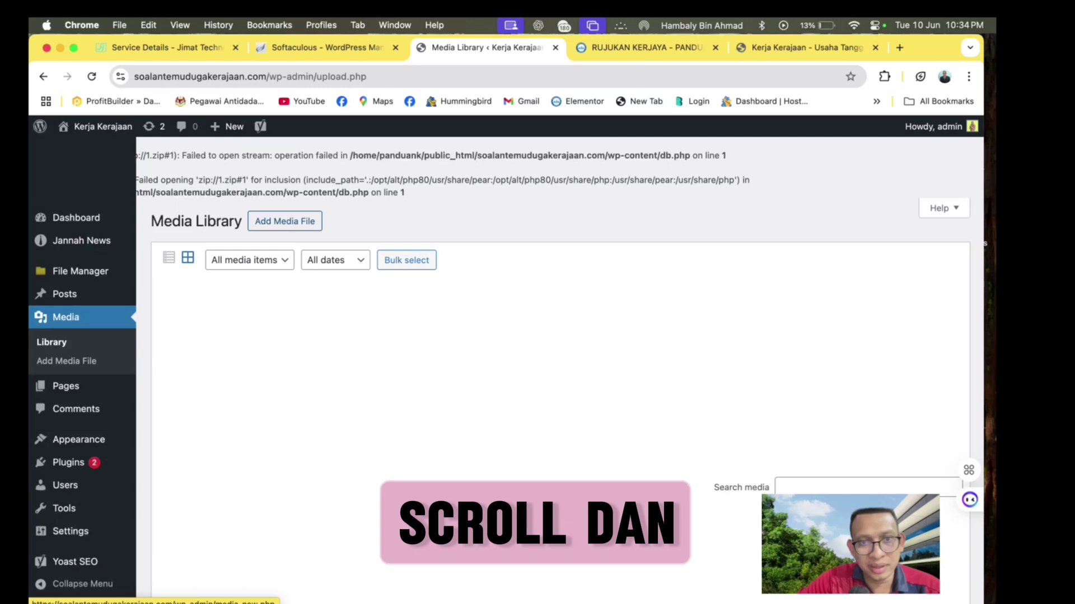
left_click(285, 221)
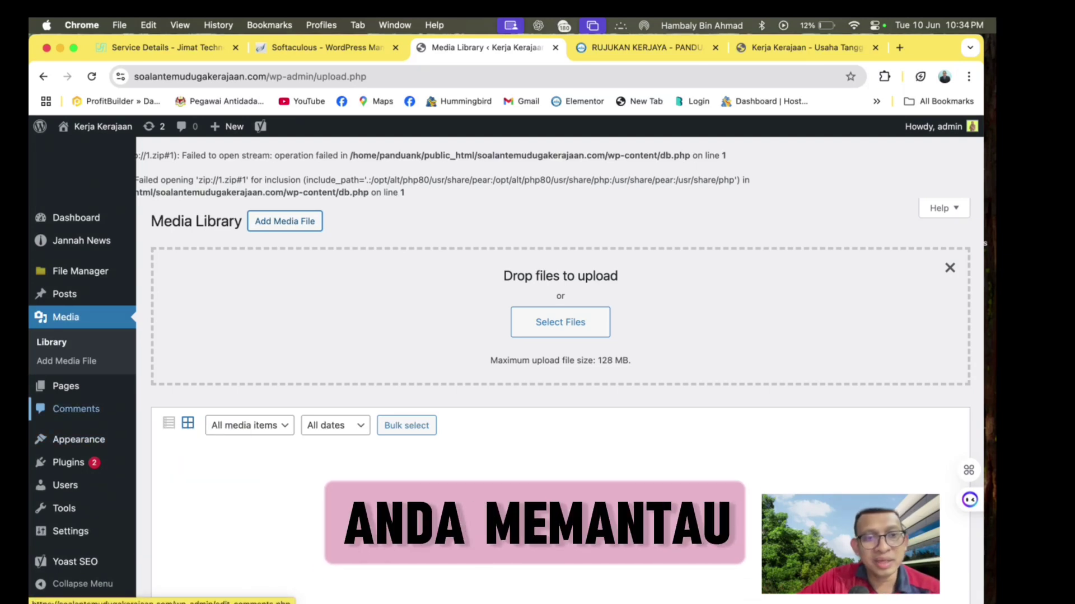
left_click(76, 409)
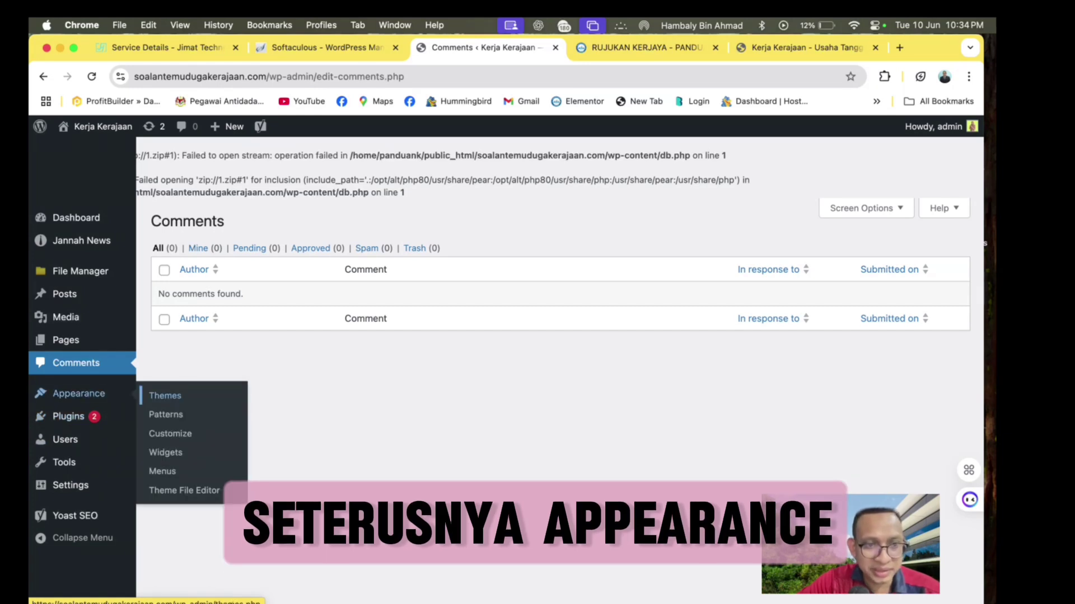
- Open the Themes page and examine the installed themes and the option to add a theme
left_click(79, 394)
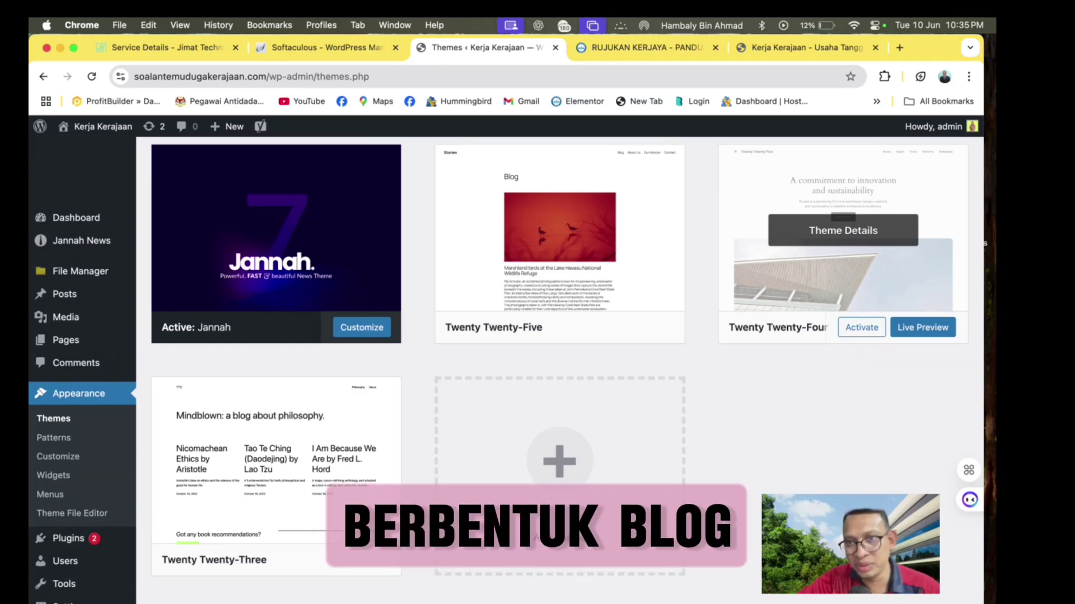
scroll(559, 370, "down", 2)
scroll(560, 370, "up", 1)
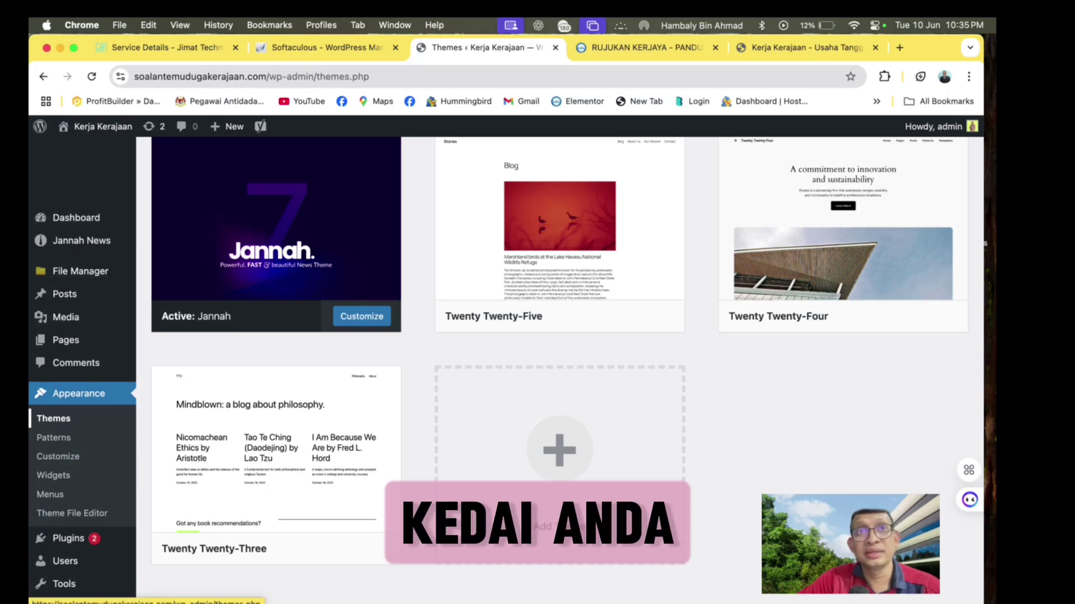
scroll(560, 336, "down", 1)
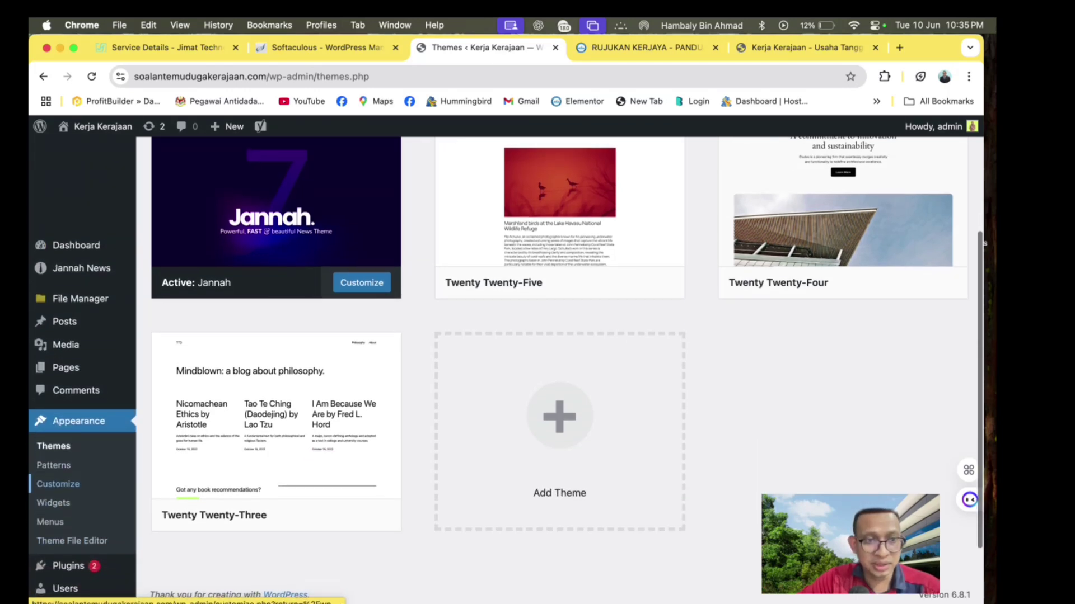
scroll(61, 501, "up", 1)
mouse_move(67, 473)
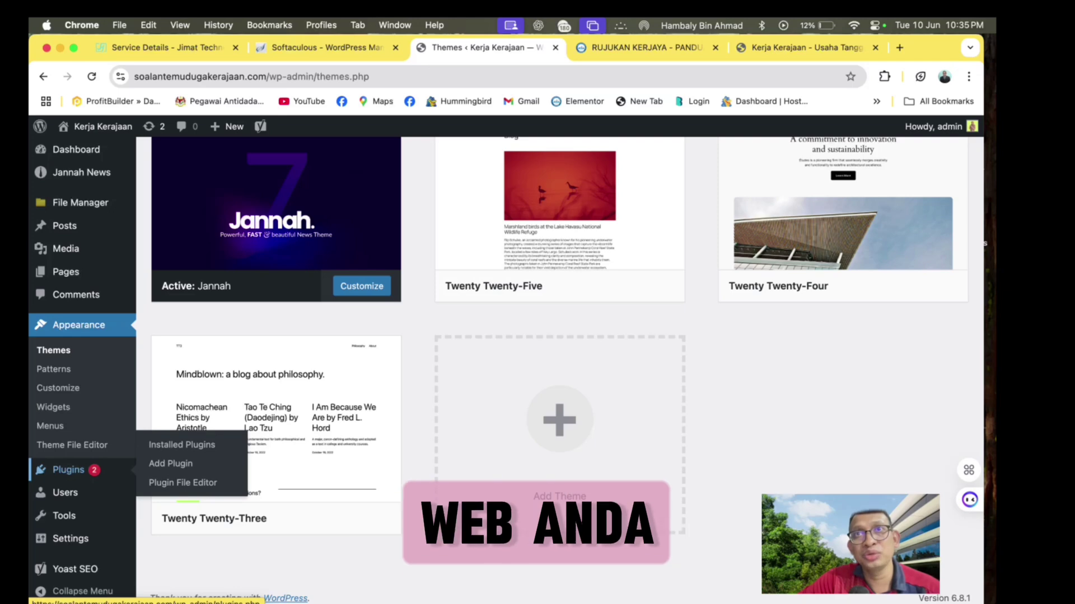
- Open the installed plugins list and examine the site's plugins, from Easy Table of Contents to Yoast SEO Premium
left_click(68, 469)
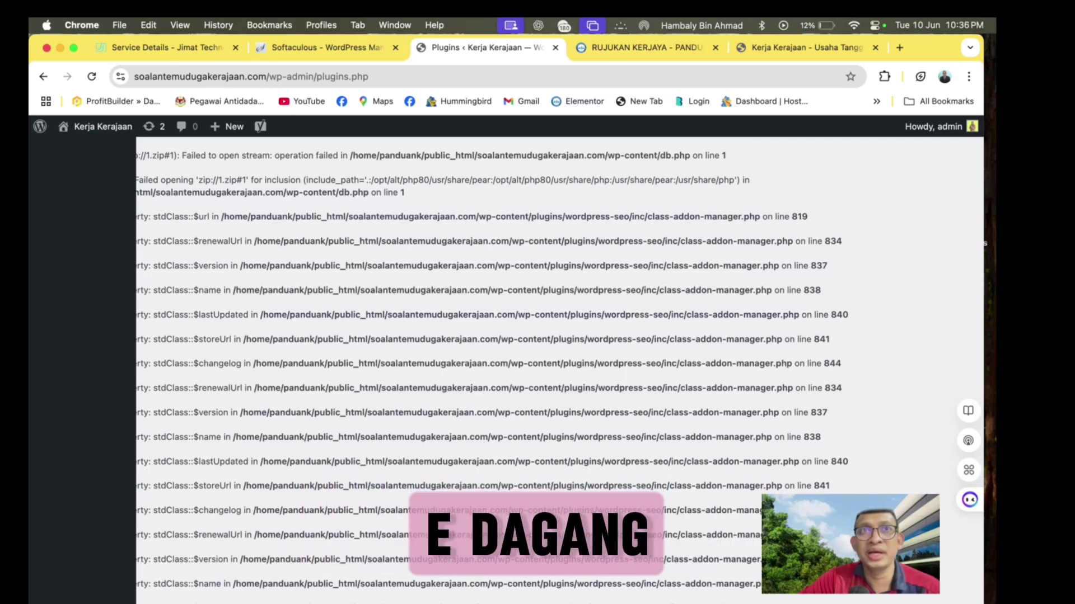
scroll(554, 369, "down", 10)
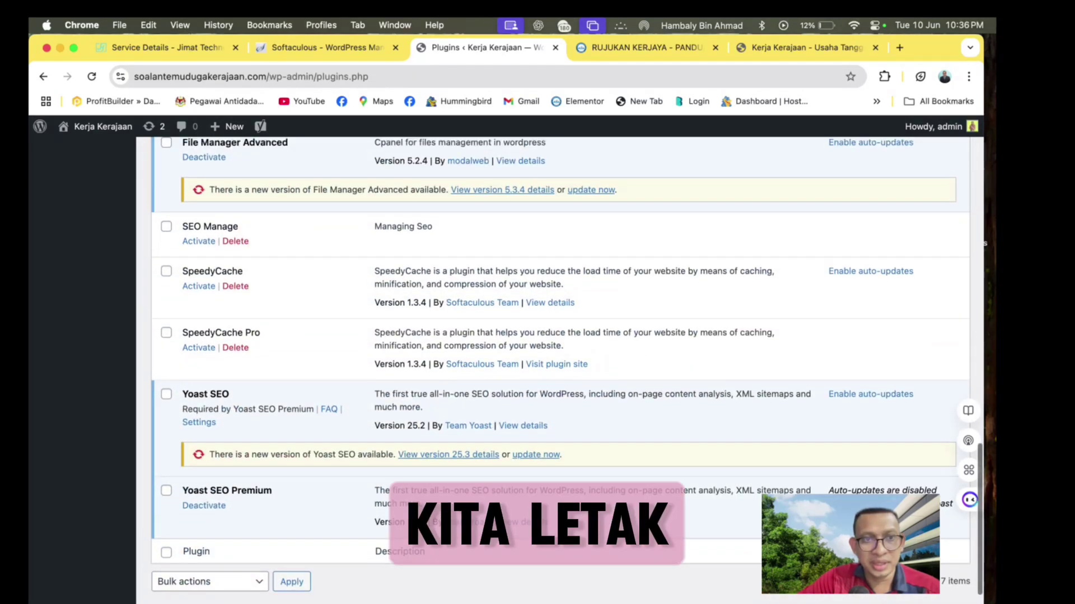
scroll(554, 370, "up", 6)
scroll(554, 369, "down", 2)
scroll(555, 370, "down", 2)
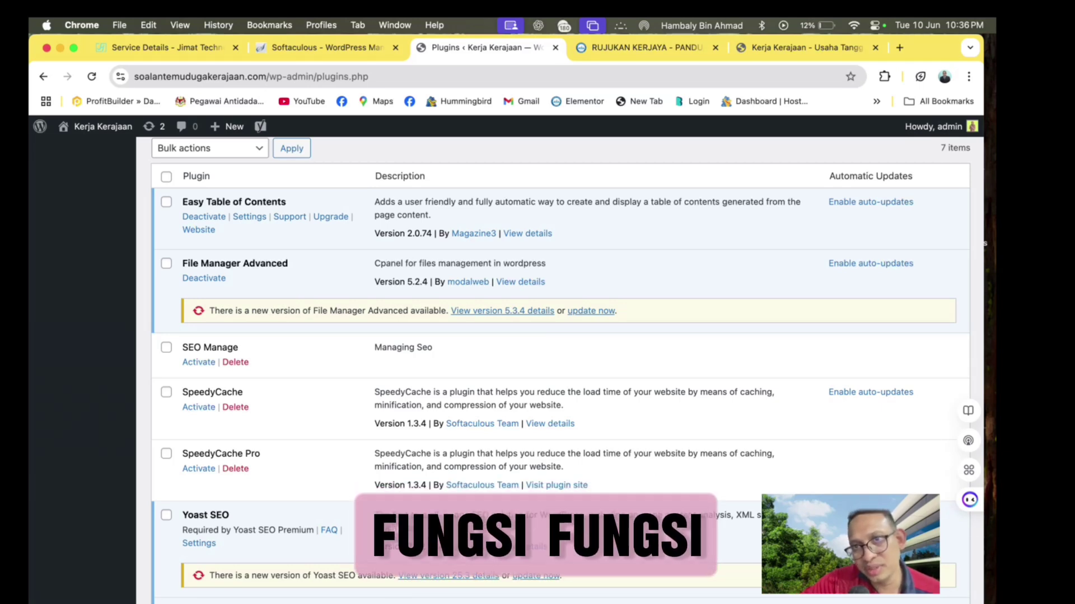
- Open the Penolong Pegawai Undang-Undang L5 – BHEUU article on the live soalantemudugakerajaan.com site and examine its table of contents
left_click(644, 48)
key("ctrl+Tab")
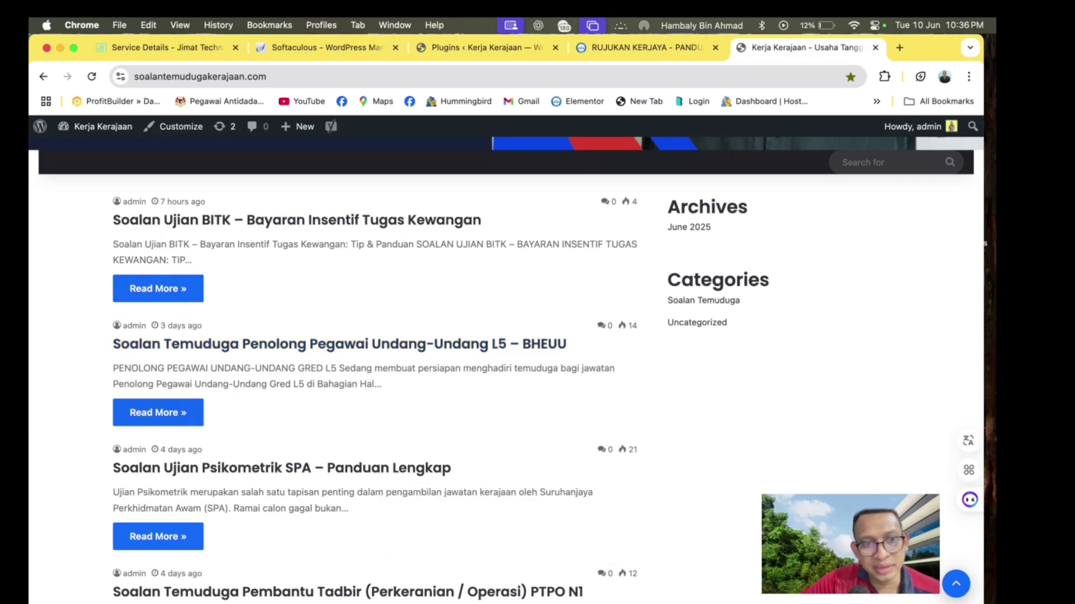
left_click(158, 412)
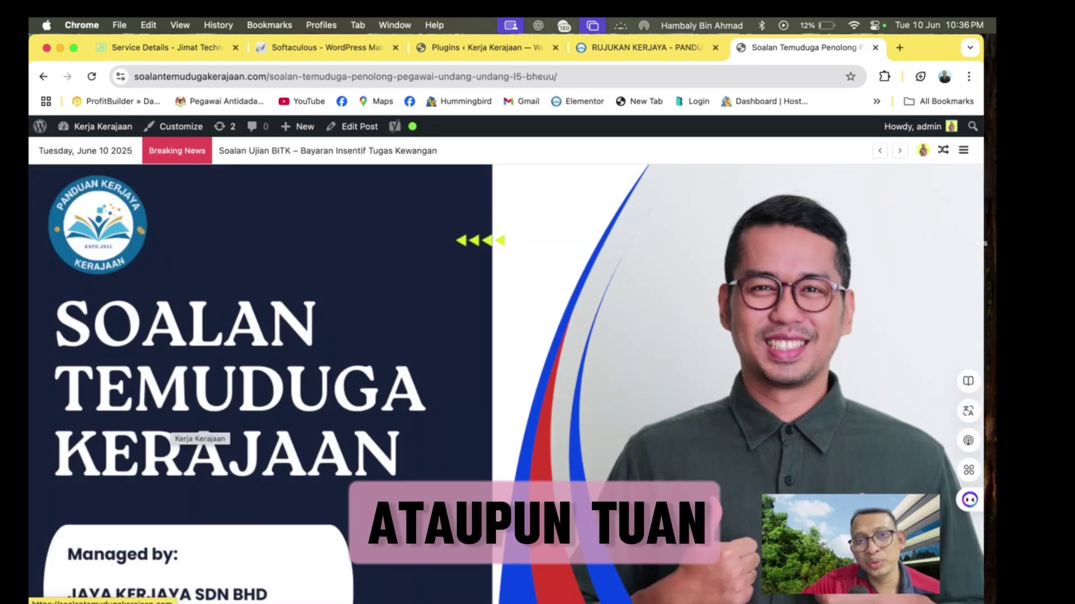
scroll(504, 369, "down", 10)
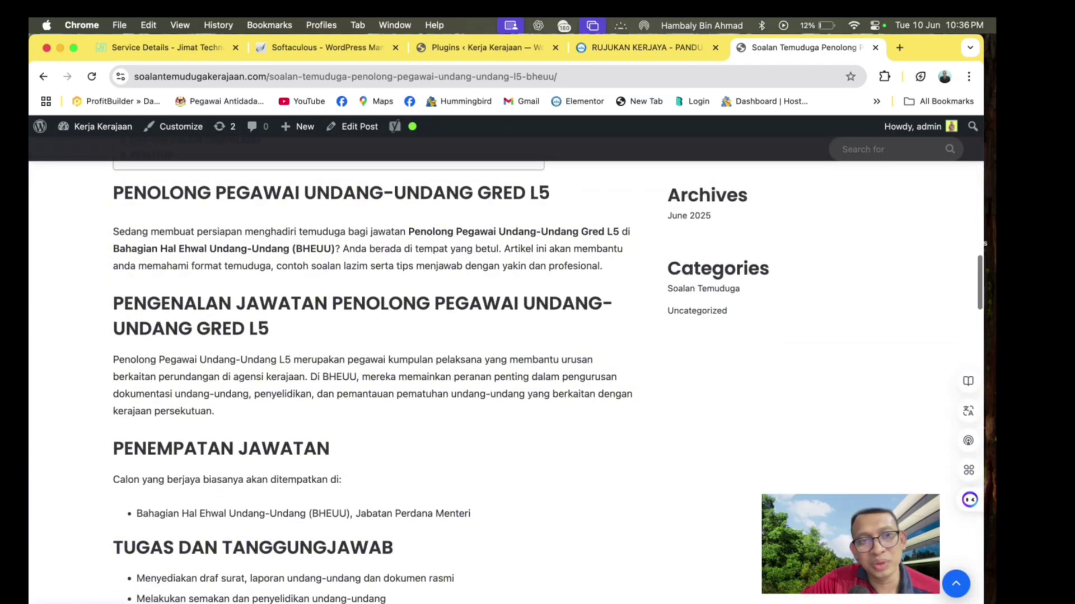
scroll(375, 369, "up", 2)
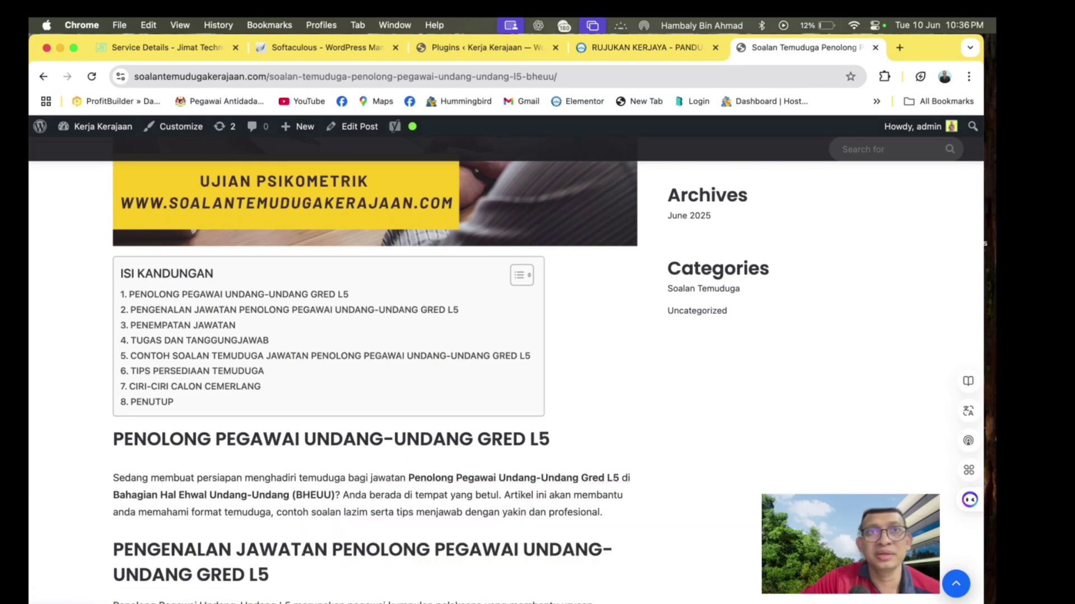
- Compare the article page's appearance with the panduankerjayakerajaan.com home page, ending on the article
key("ctrl+shift+Tab")
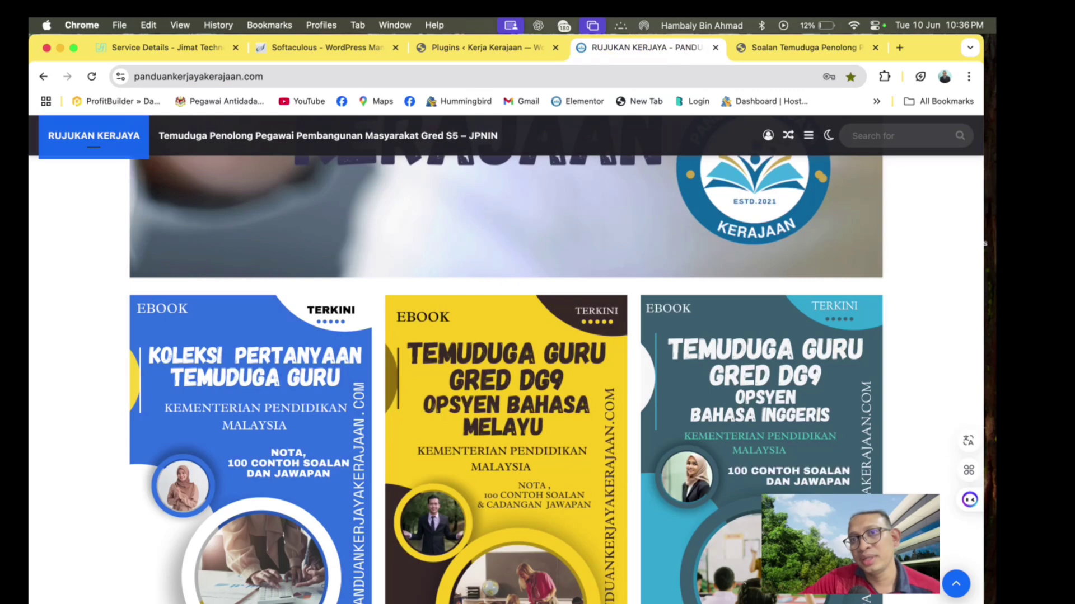
key("ctrl+Tab")
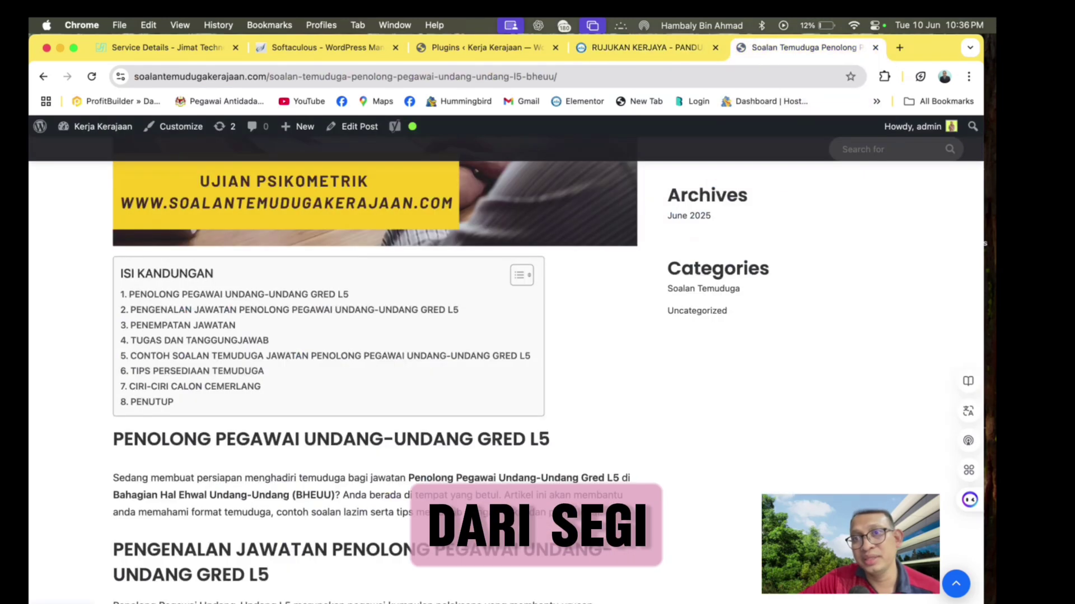
key("ctrl+shift+Tab")
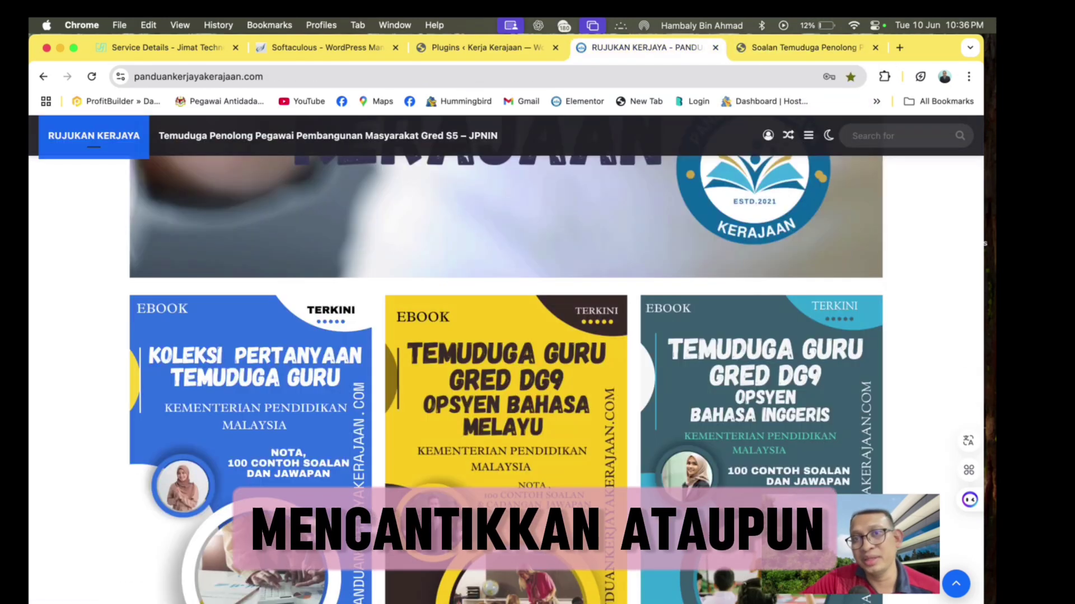
key("ctrl+Tab")
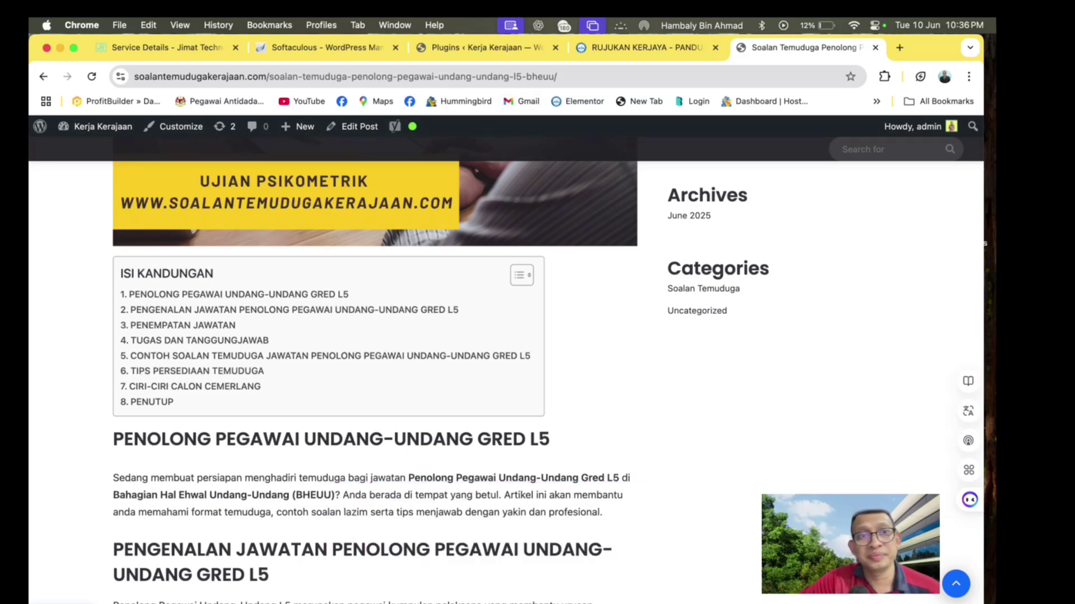
- Return to the WordPress plugins list, look through it again, and go back to the Themes page
left_click(480, 48)
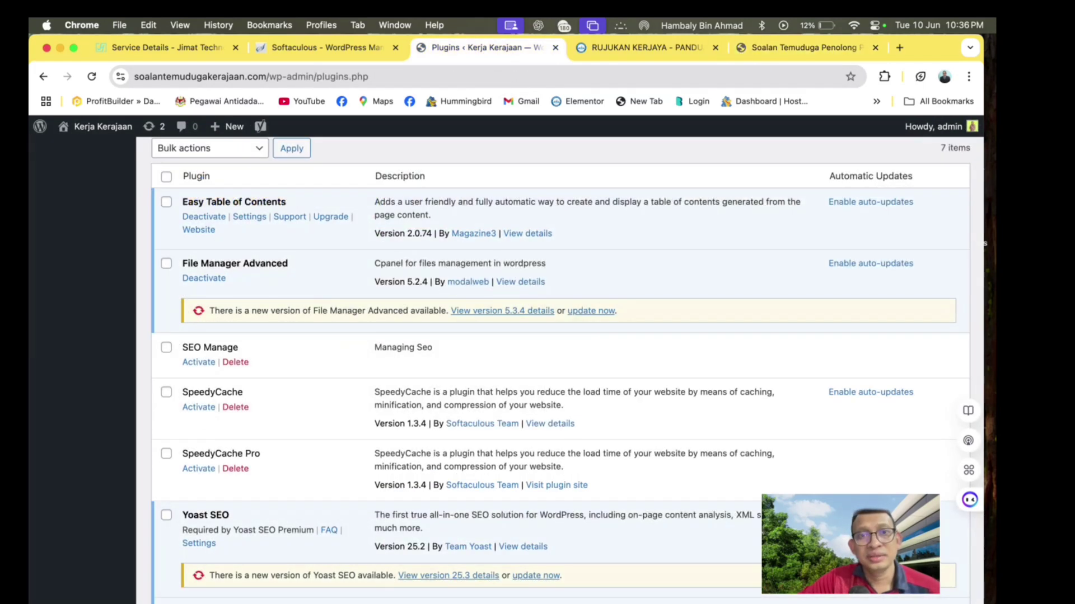
scroll(554, 369, "up", 10)
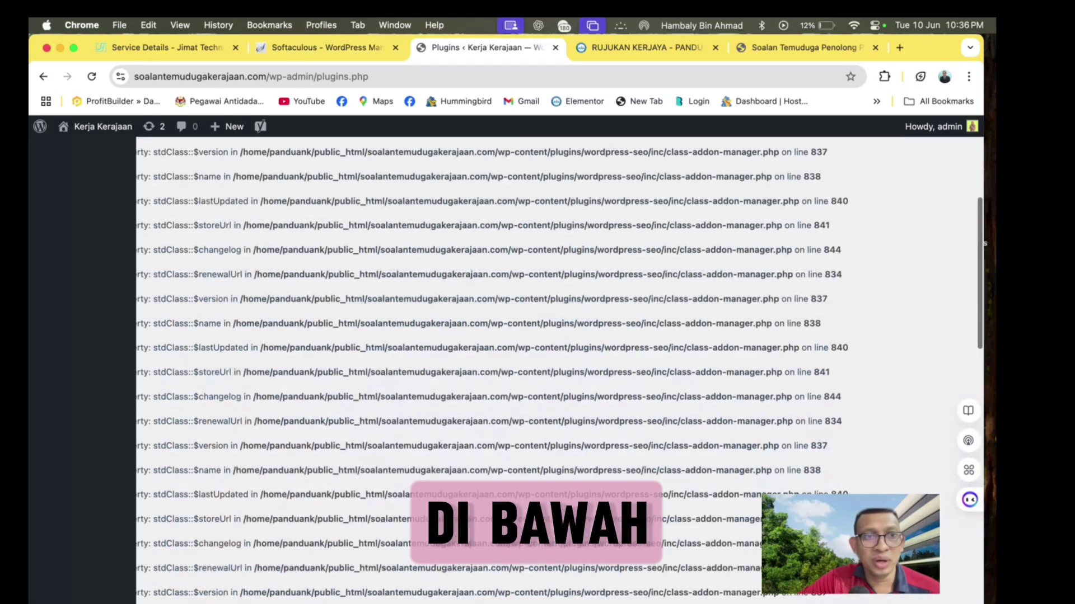
scroll(554, 369, "down", 15)
scroll(554, 369, "up", 8)
left_click(44, 76)
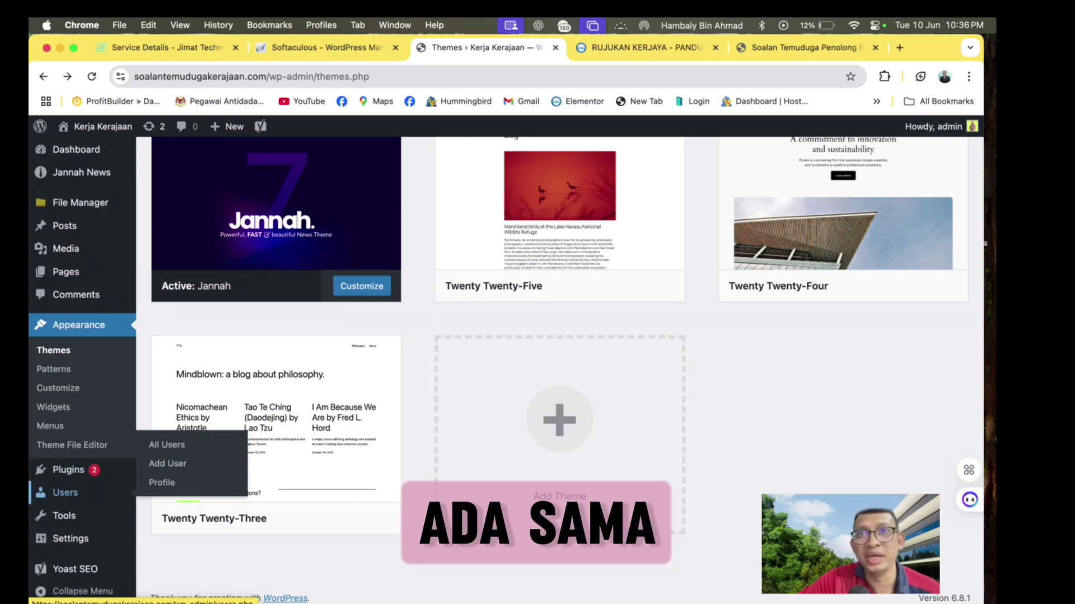
- View the Tools and Settings options, then open Permalink Settings and examine the available permalink structures
mouse_move(67, 515)
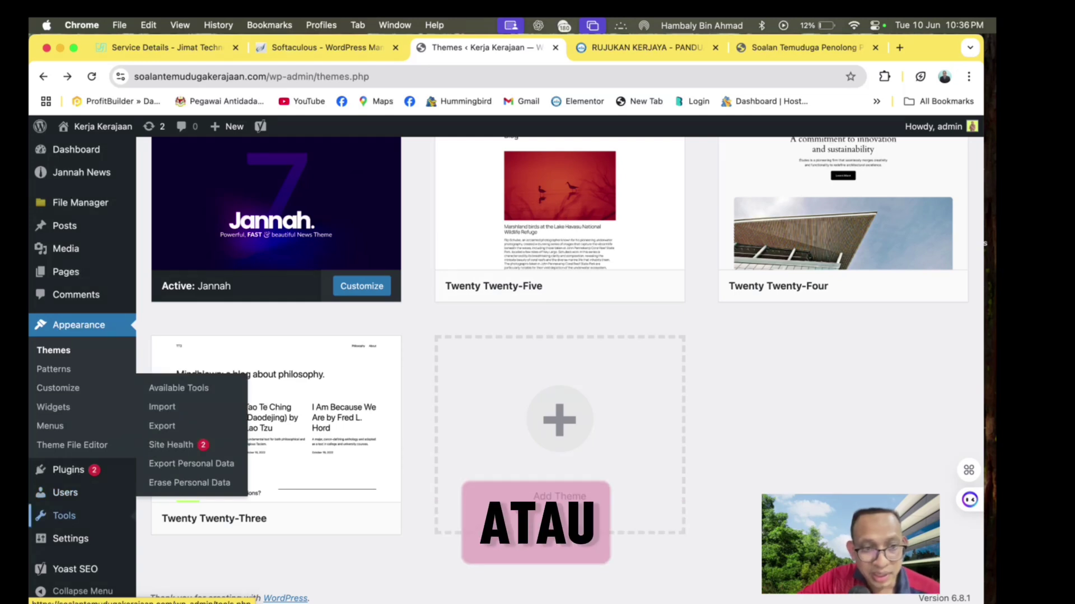
mouse_move(68, 538)
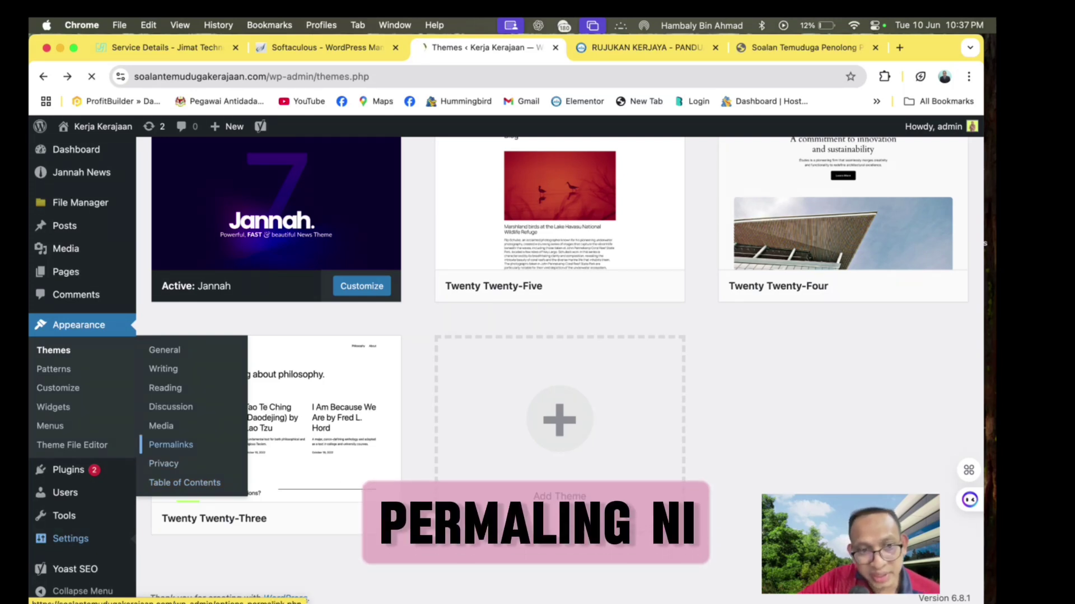
left_click(171, 444)
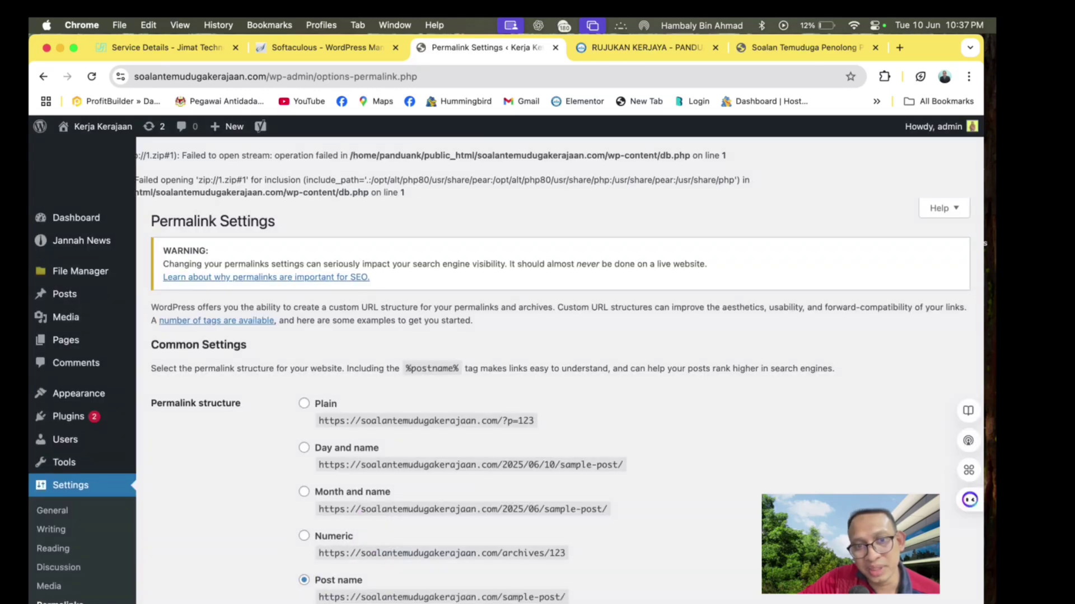
scroll(503, 364, "down", 1)
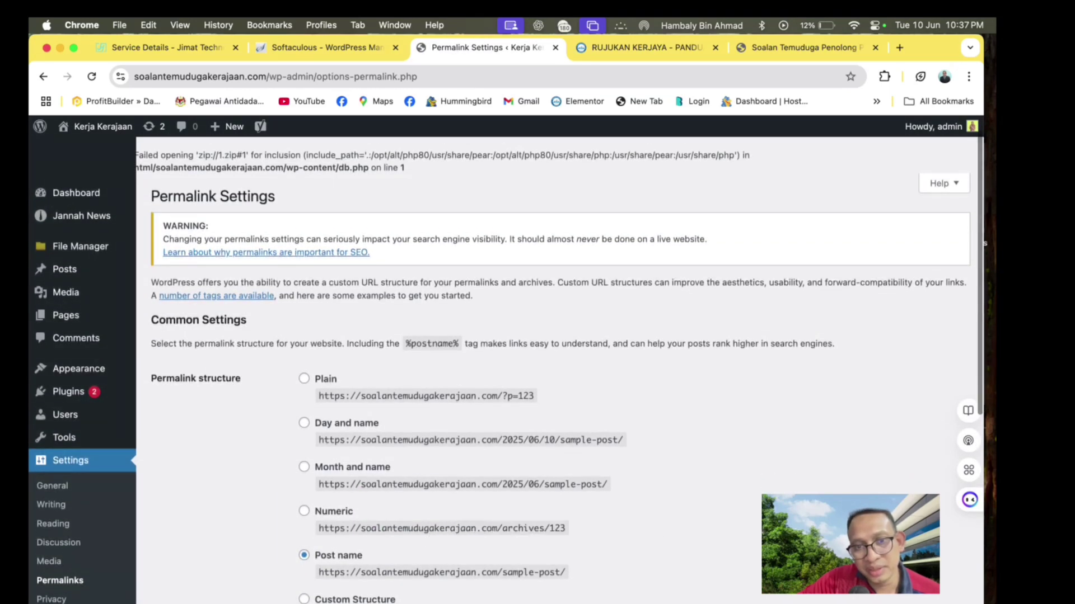